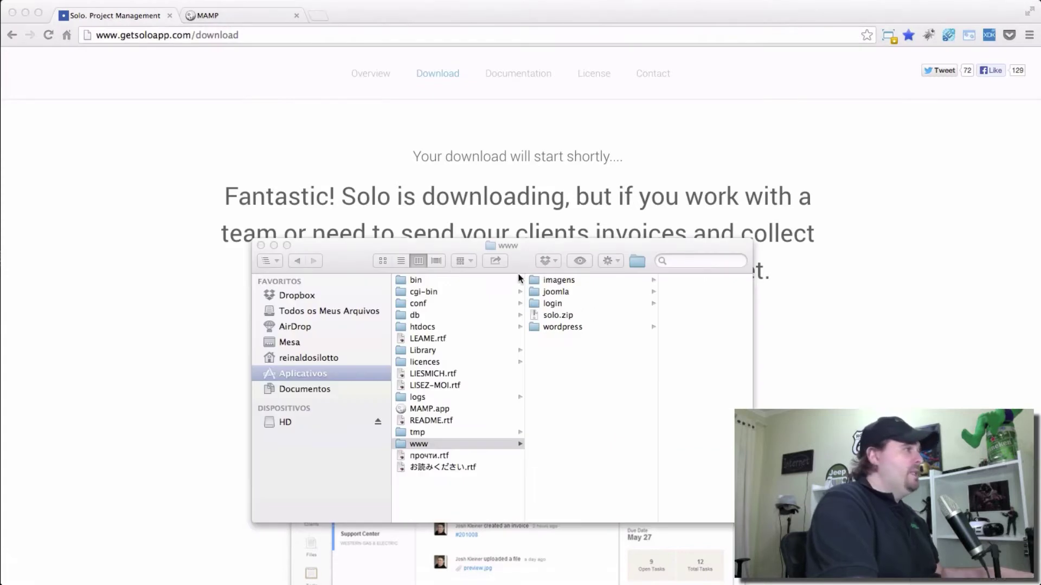
# Extract solo.zip in the www folder into a solo folder with client, install and server.
pyautogui.moveTo(514, 249); pyautogui.dragTo(447, 121)
pyautogui.click(487, 186)
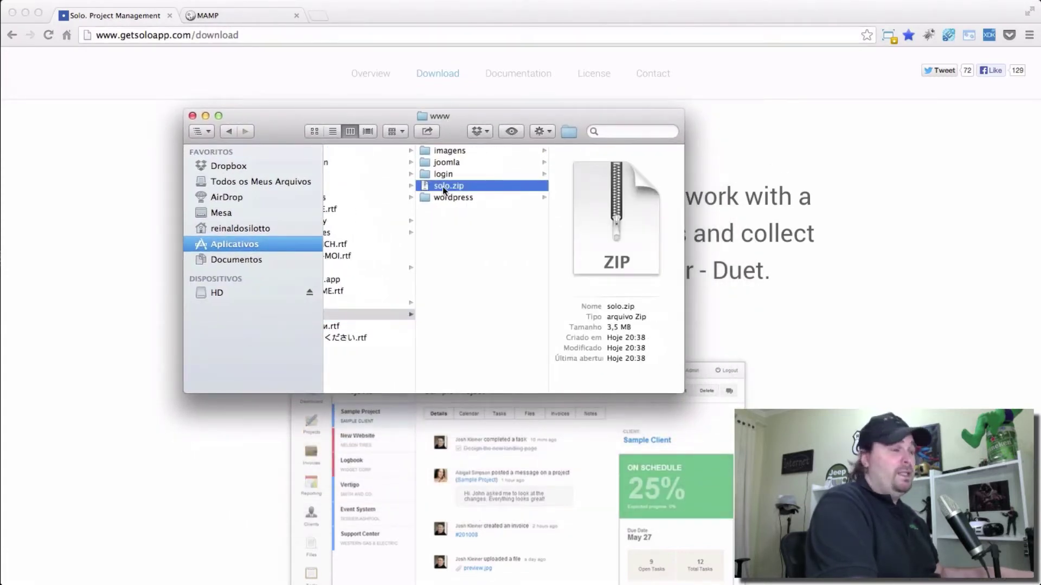
pyautogui.doubleClick(442, 187)
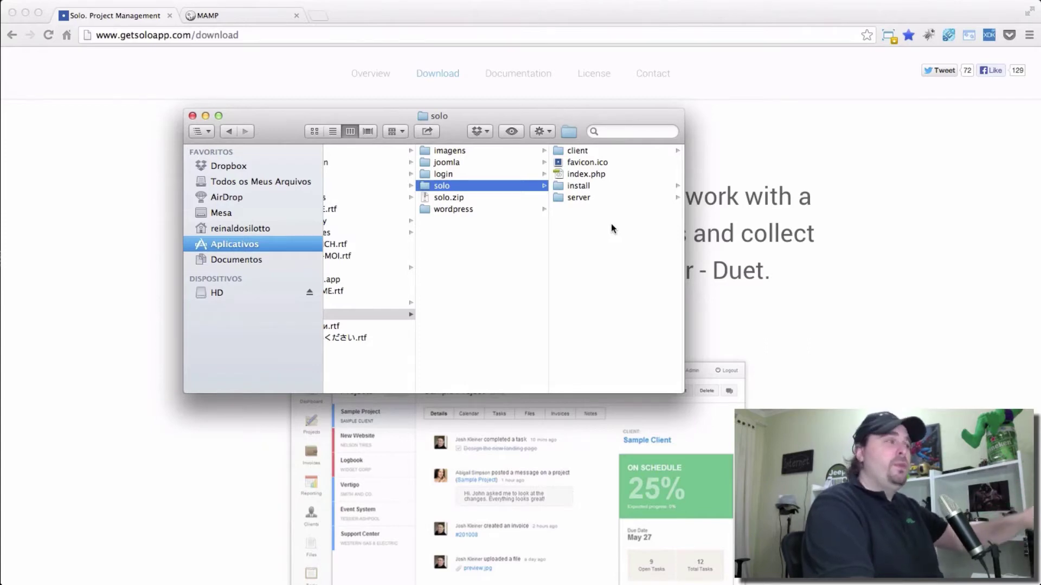
pyautogui.click(172, 37)
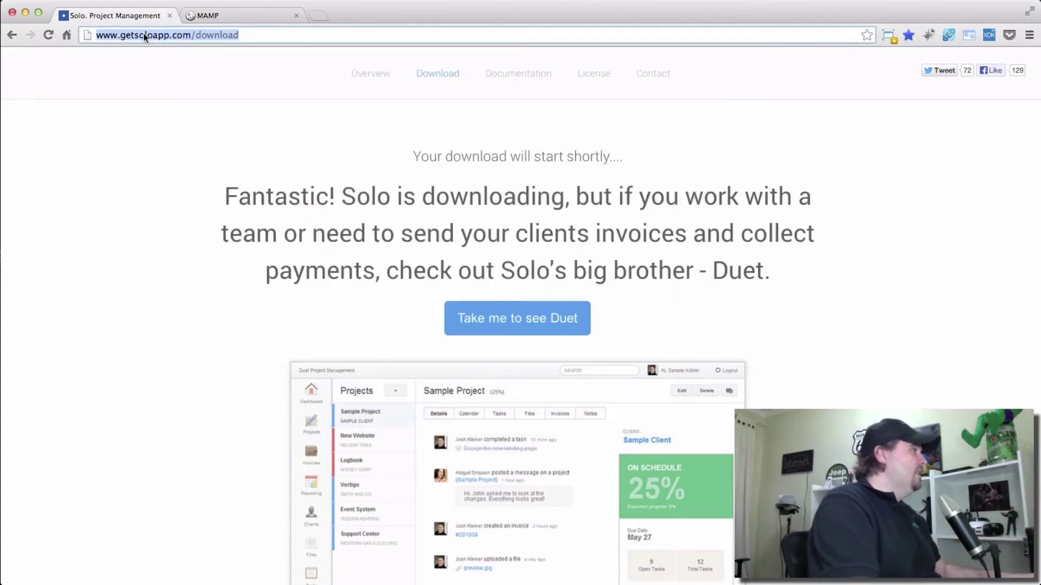
# Load localhost/solo, then localhost/solo/install to bring up the installer's Introduction step.
pyautogui.write('localhost')
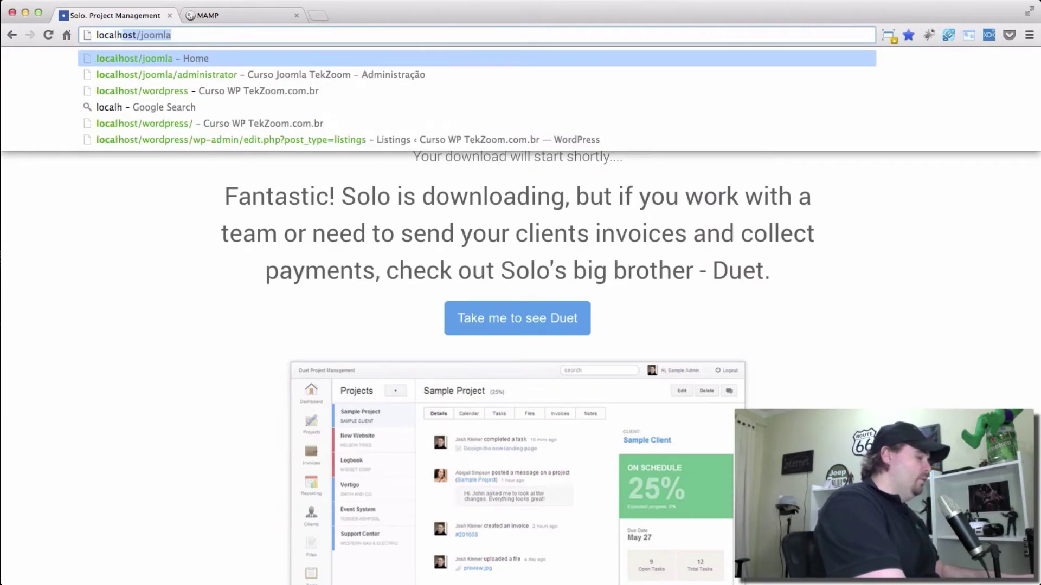
pyautogui.write('/solo')
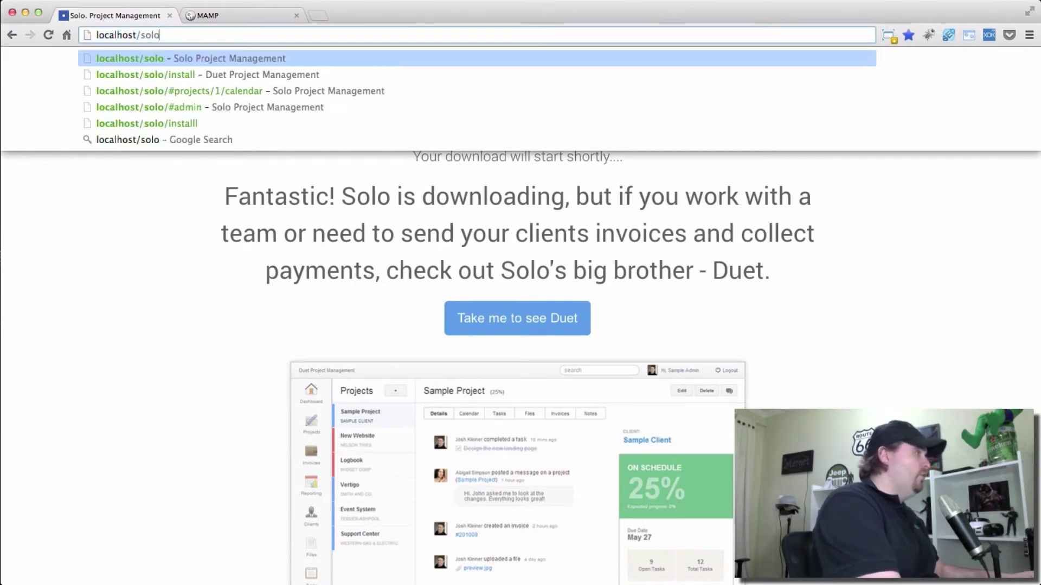
pyautogui.press('Return')
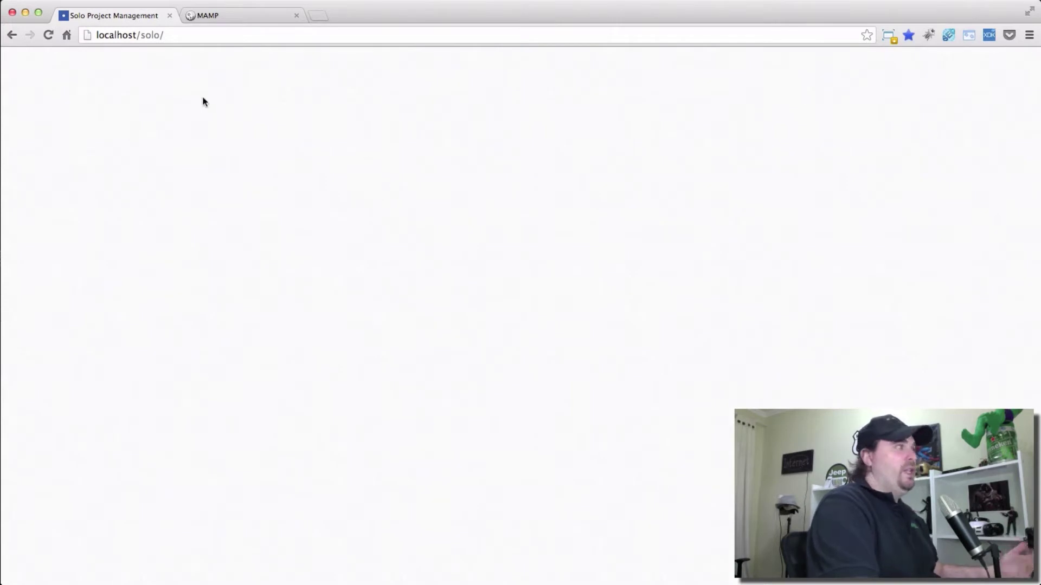
pyautogui.click(185, 36)
pyautogui.click(188, 36)
pyautogui.write('in')
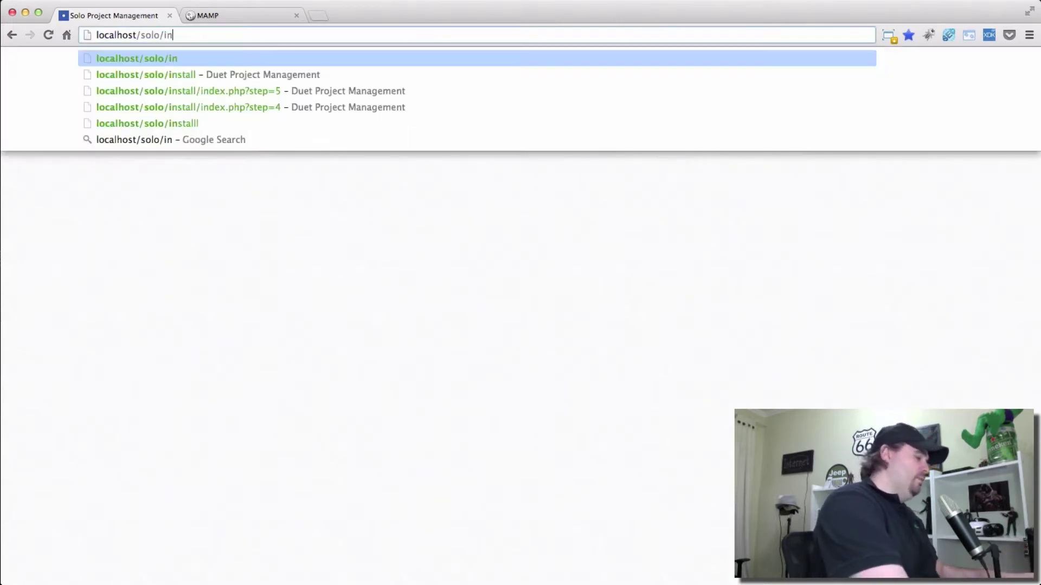
pyautogui.write('stal')
pyautogui.write('l')
pyautogui.press('Return')
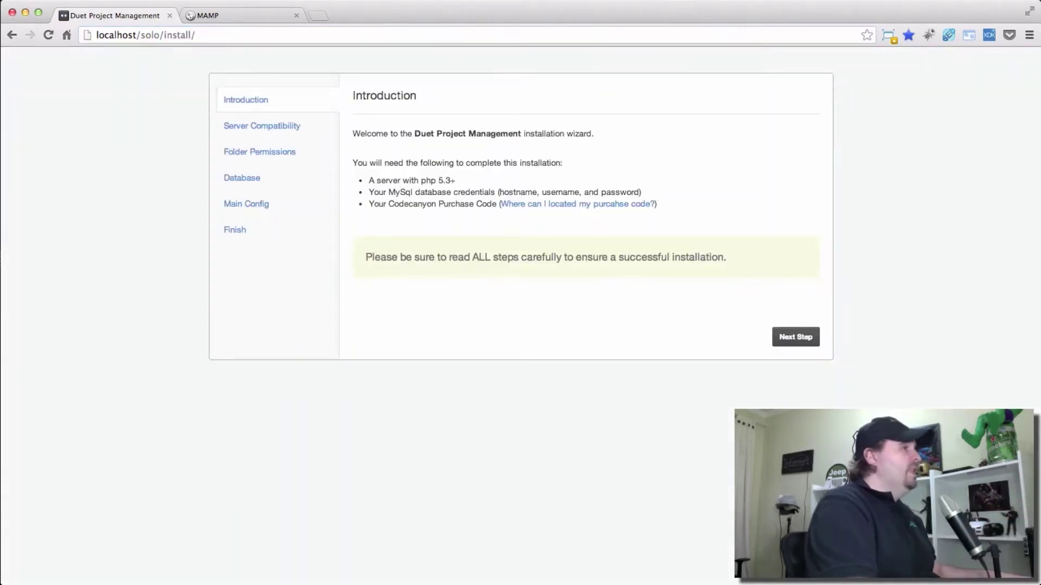
pyautogui.press('super+Tab')
pyautogui.press('super+Tab')
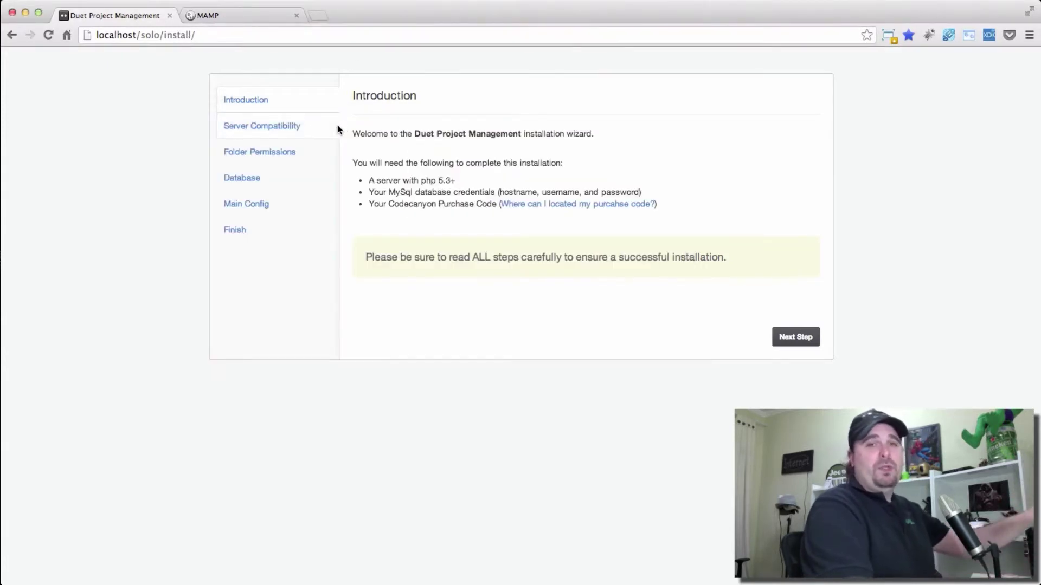
pyautogui.click(235, 16)
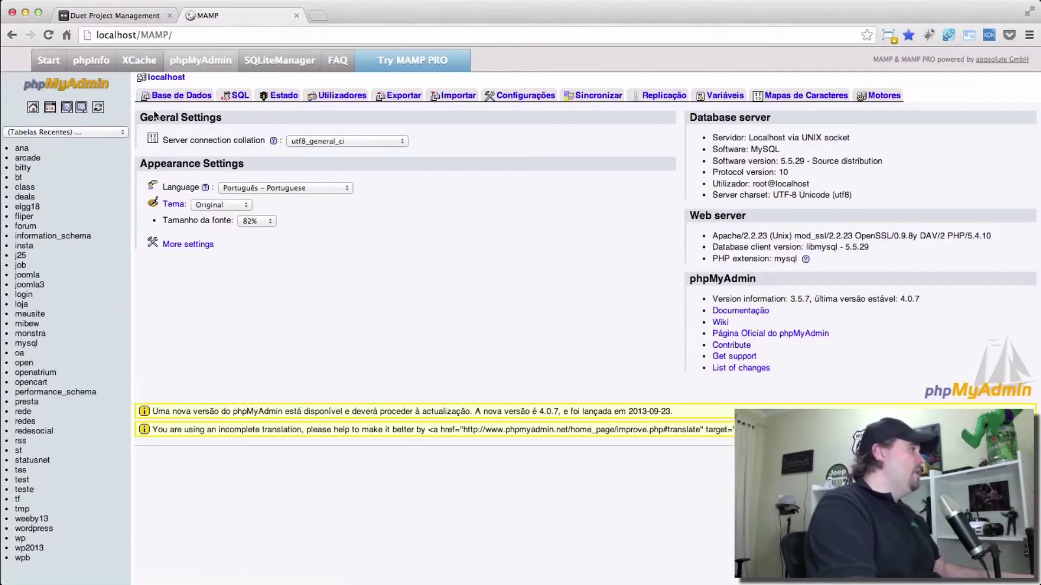
# Create an empty database named solo from phpMyAdmin's Databases page.
pyautogui.click(243, 97)
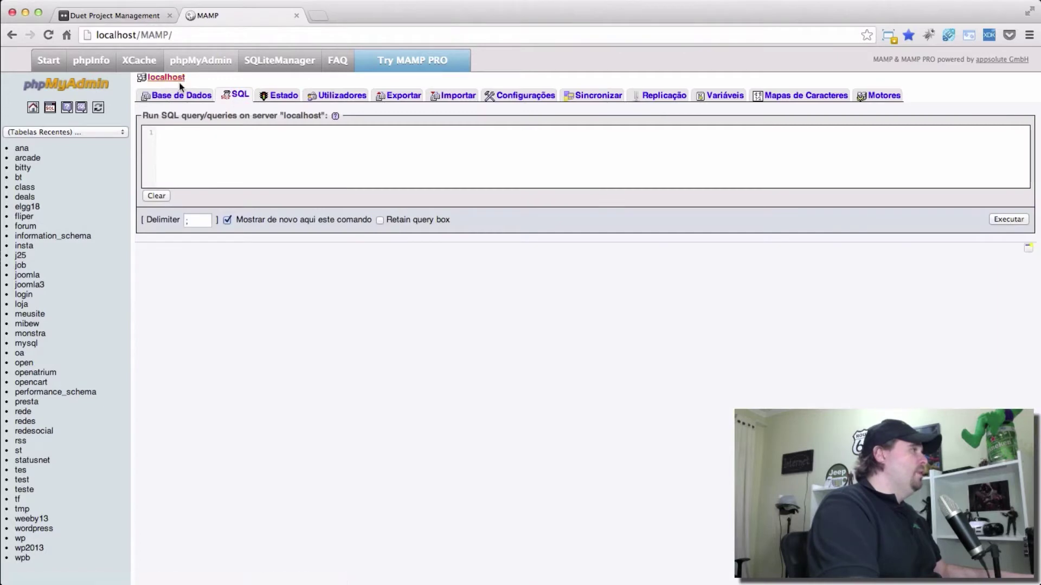
pyautogui.click(180, 95)
pyautogui.click(203, 157)
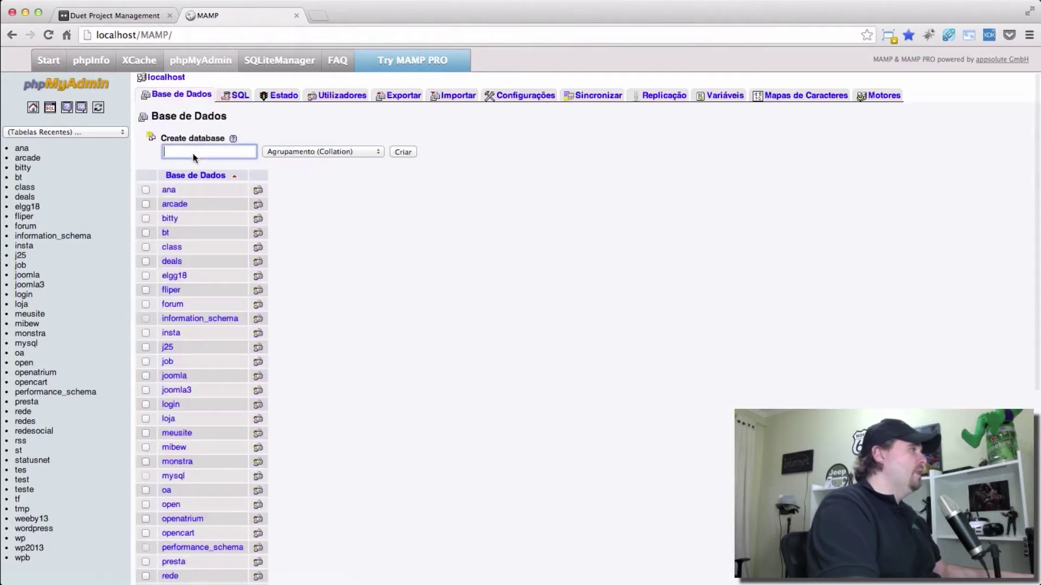
pyautogui.write('solo')
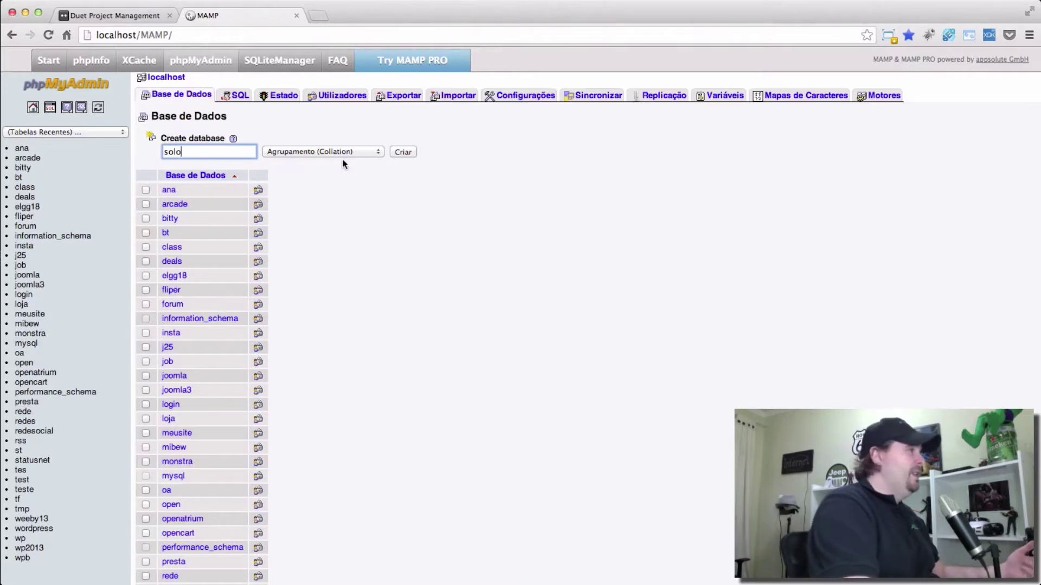
pyautogui.click(404, 153)
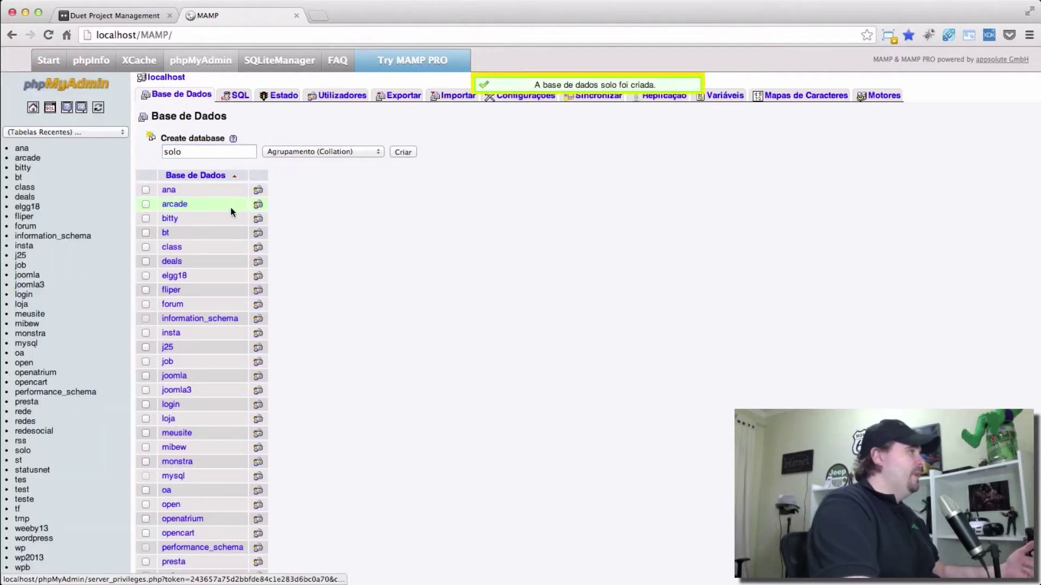
pyautogui.moveTo(119, 16); pyautogui.dragTo(212, 21)
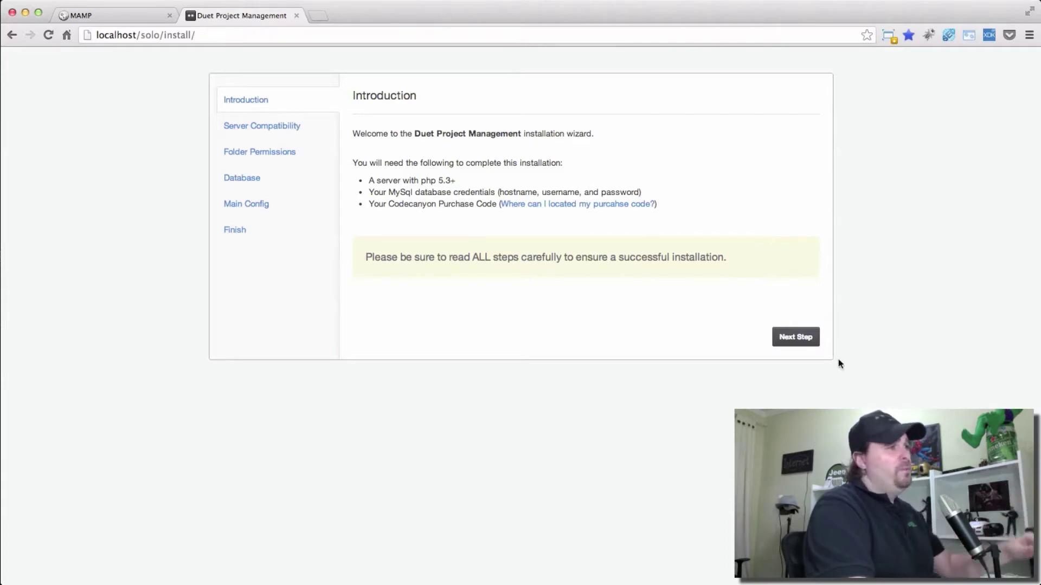
# Advance past Introduction, Server Compatibility and Folder Permissions to the Create Database step.
pyautogui.click(800, 338)
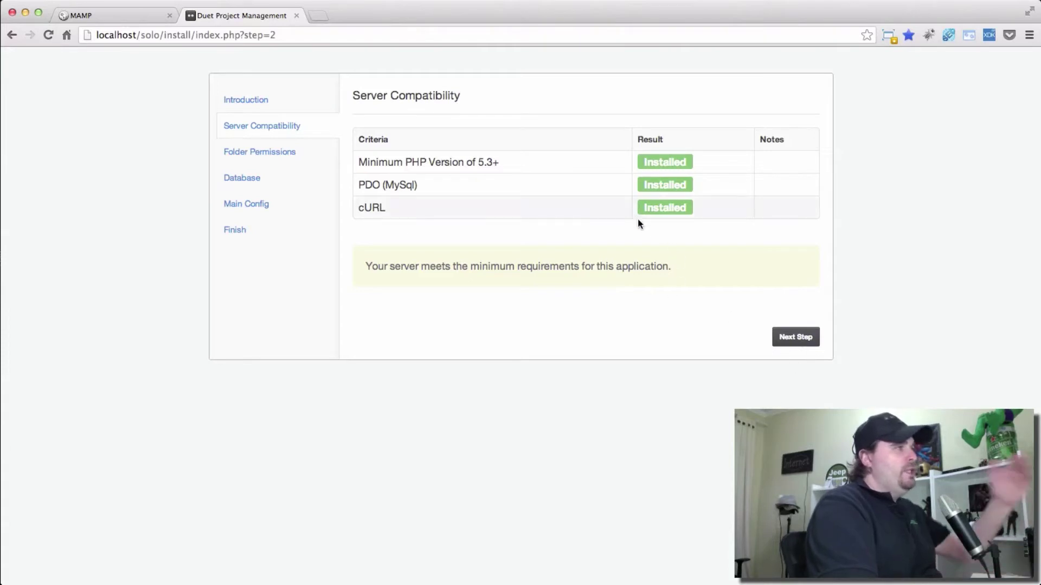
pyautogui.click(795, 337)
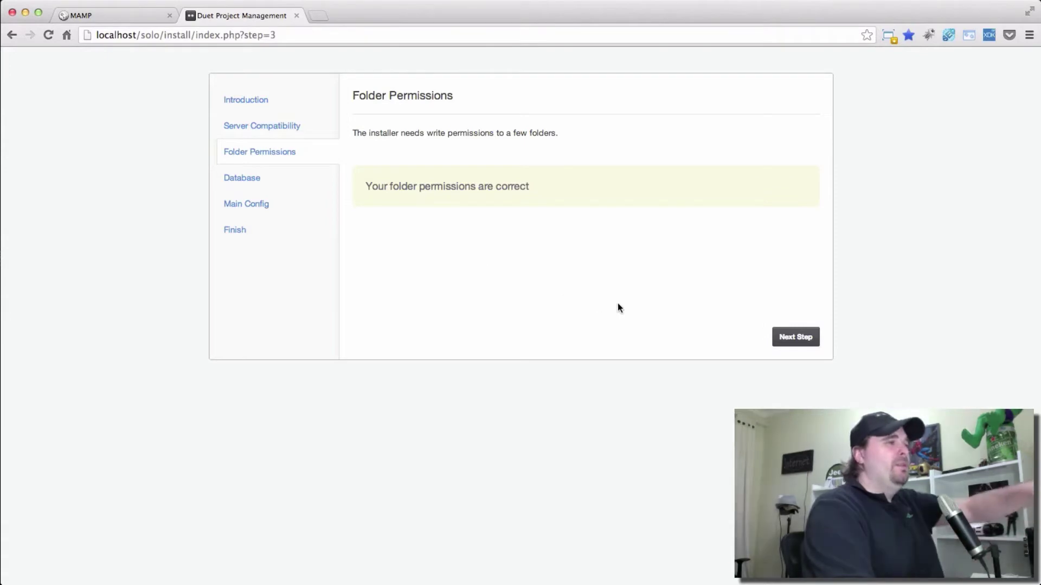
pyautogui.click(795, 336)
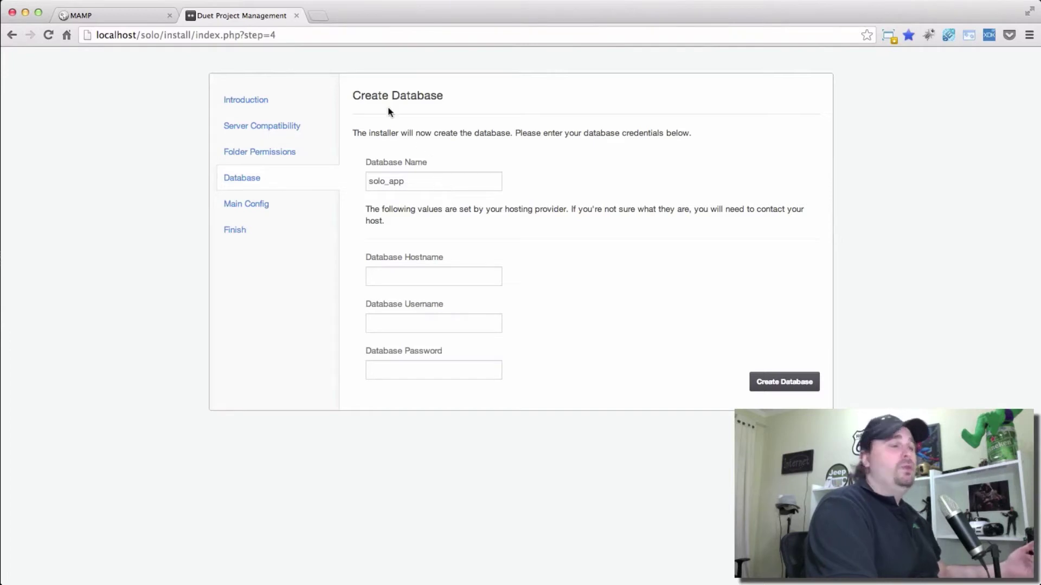
# Set the database name to solo, hostname localhost and username root.
pyautogui.click(73, 16)
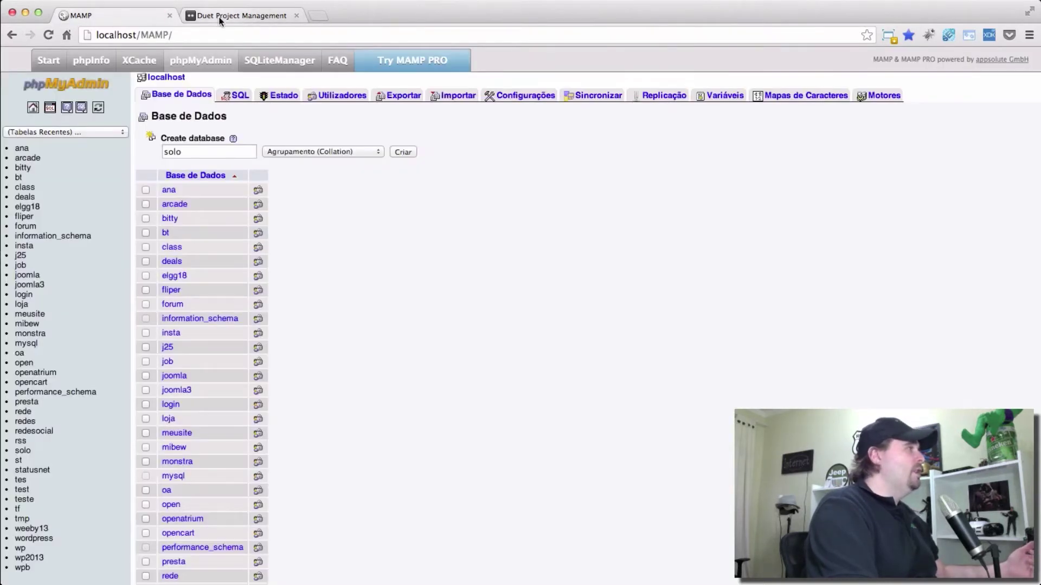
pyautogui.click(219, 18)
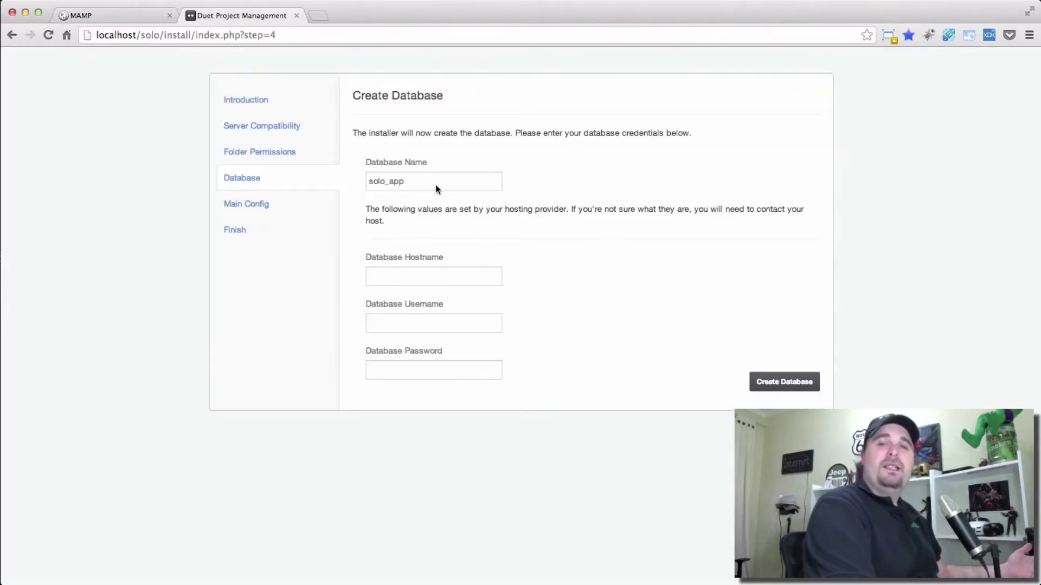
pyautogui.doubleClick(435, 186)
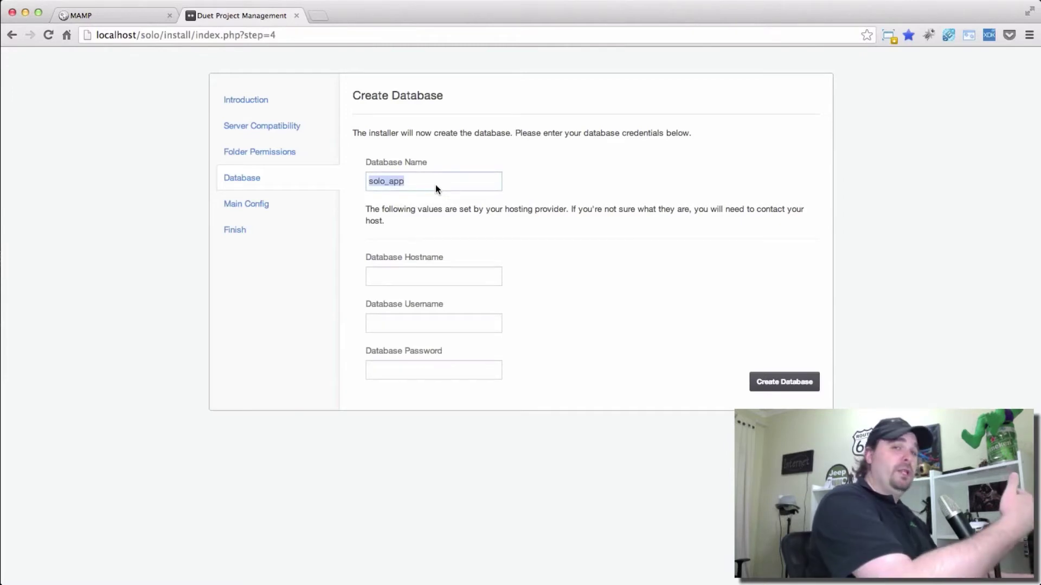
pyautogui.write('solo')
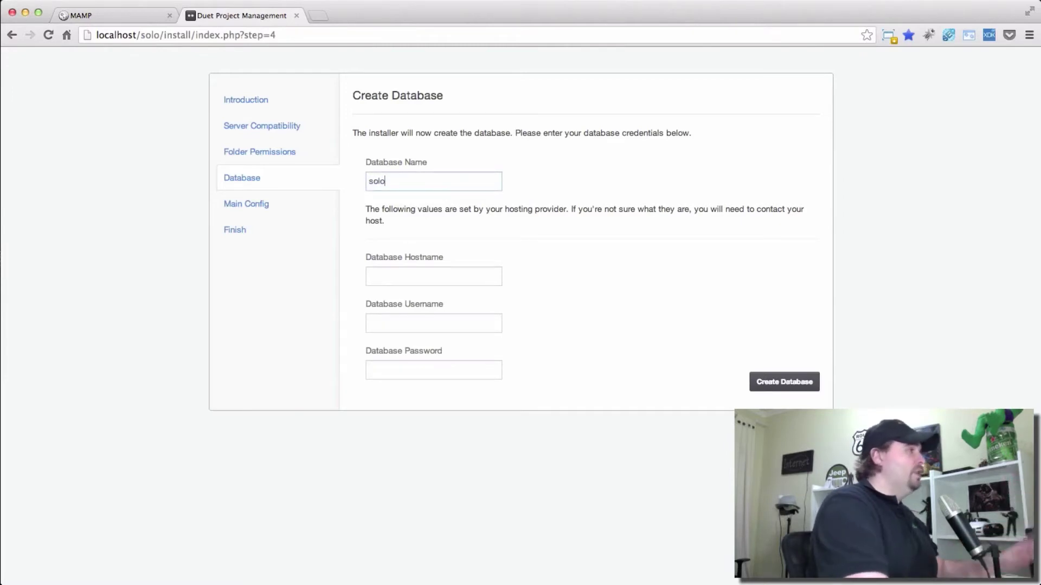
pyautogui.click(458, 278)
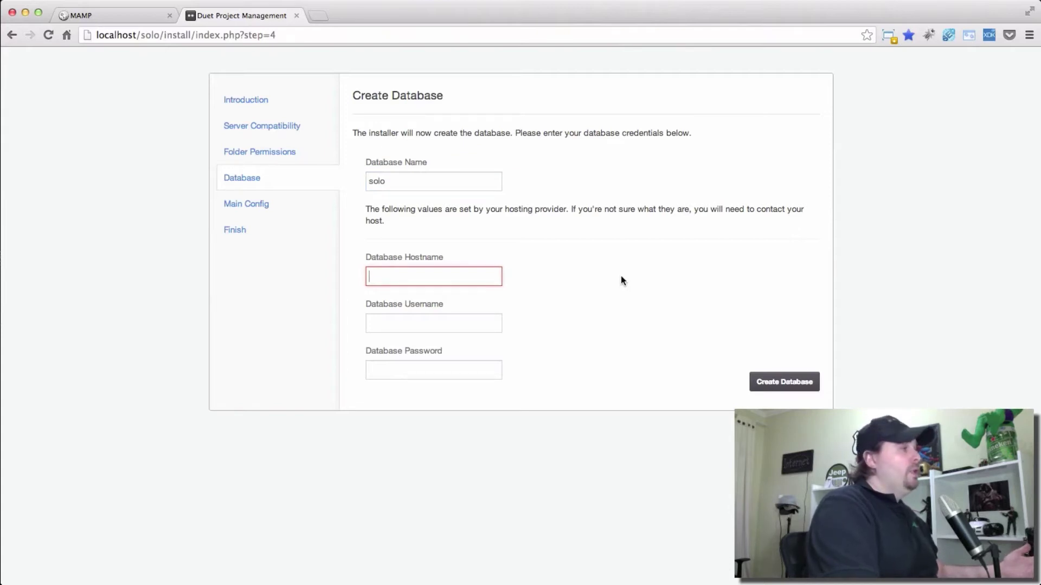
pyautogui.write('loc')
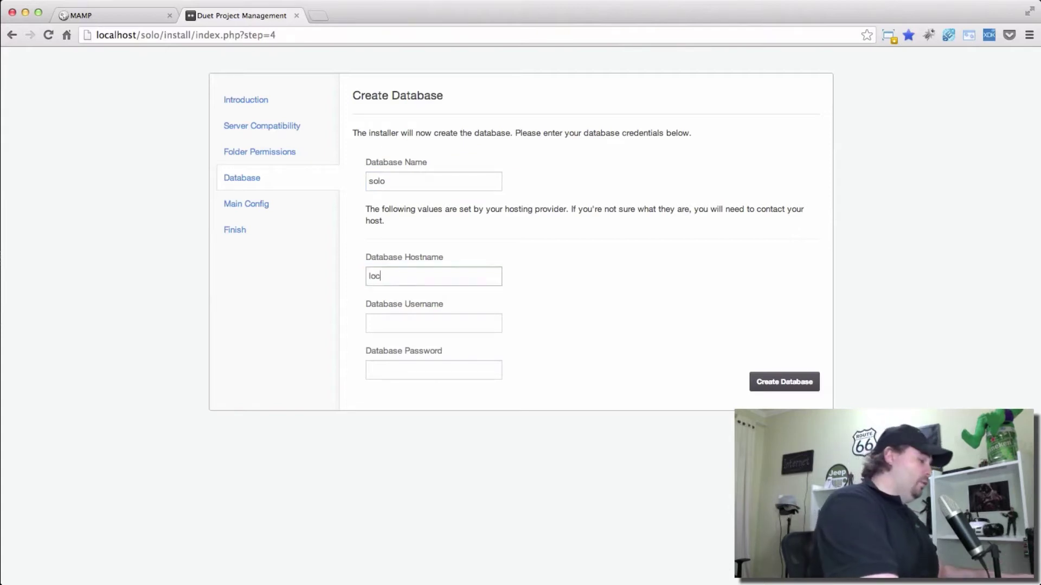
pyautogui.write('alhost')
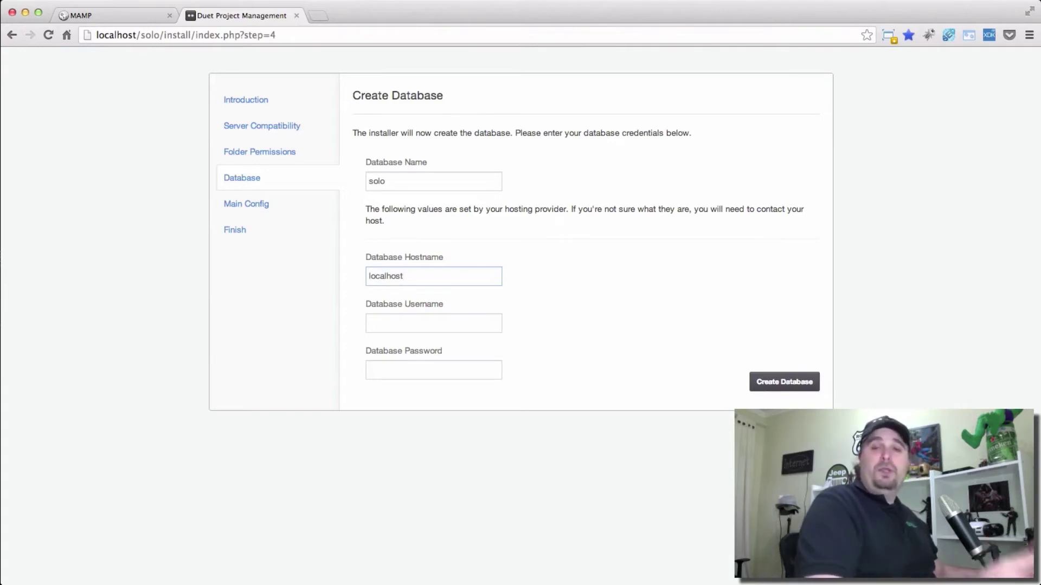
pyautogui.click(465, 323)
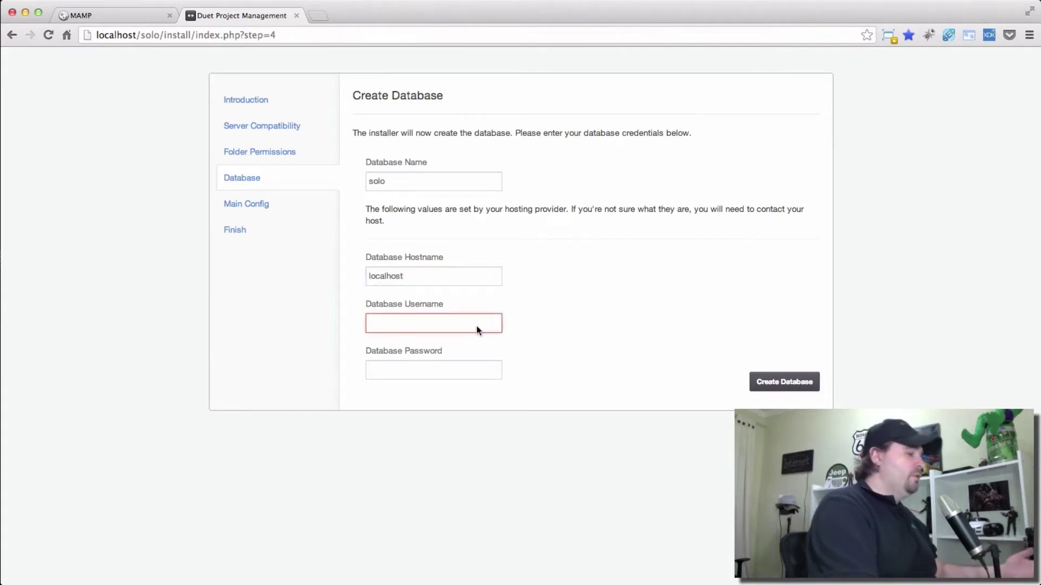
pyautogui.write('root')
# Enter the database password, create the database and continue to Company Info.
pyautogui.click(453, 369)
pyautogui.write('root')
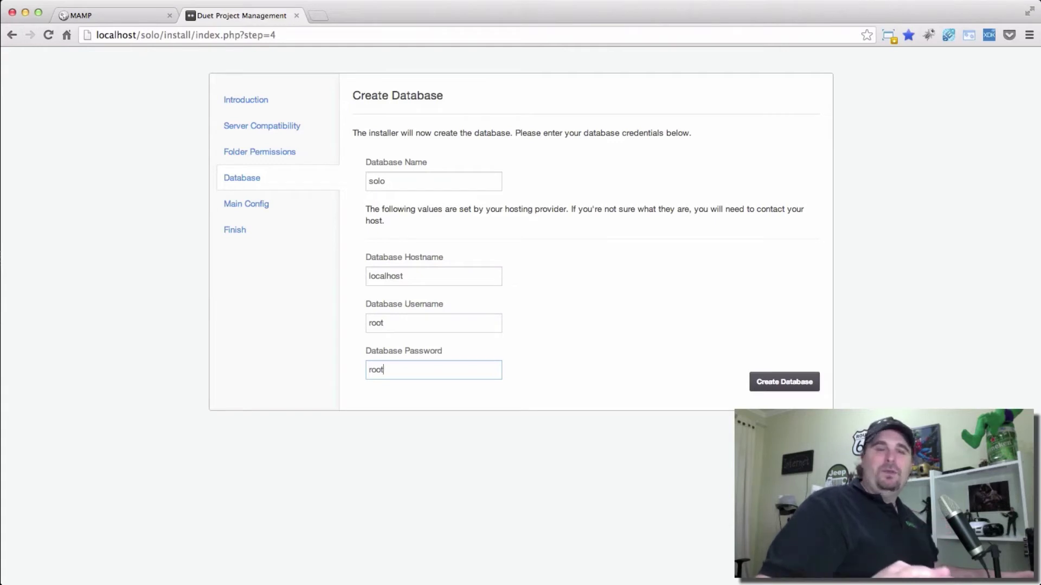
pyautogui.press('BackSpace')
pyautogui.press('BackSpace')
pyautogui.press('BackSpace')
pyautogui.press('BackSpace')
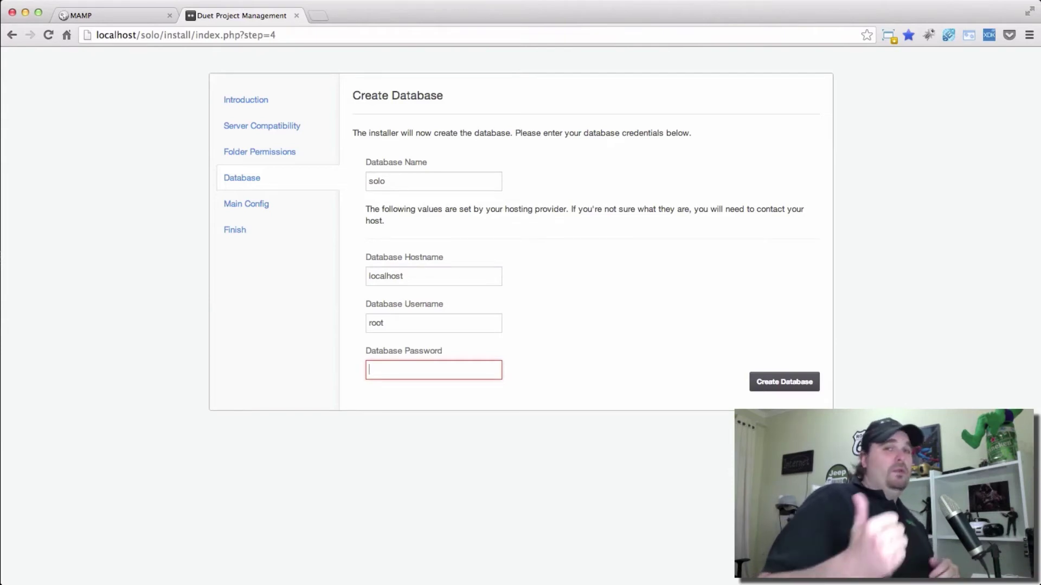
pyautogui.write('root')
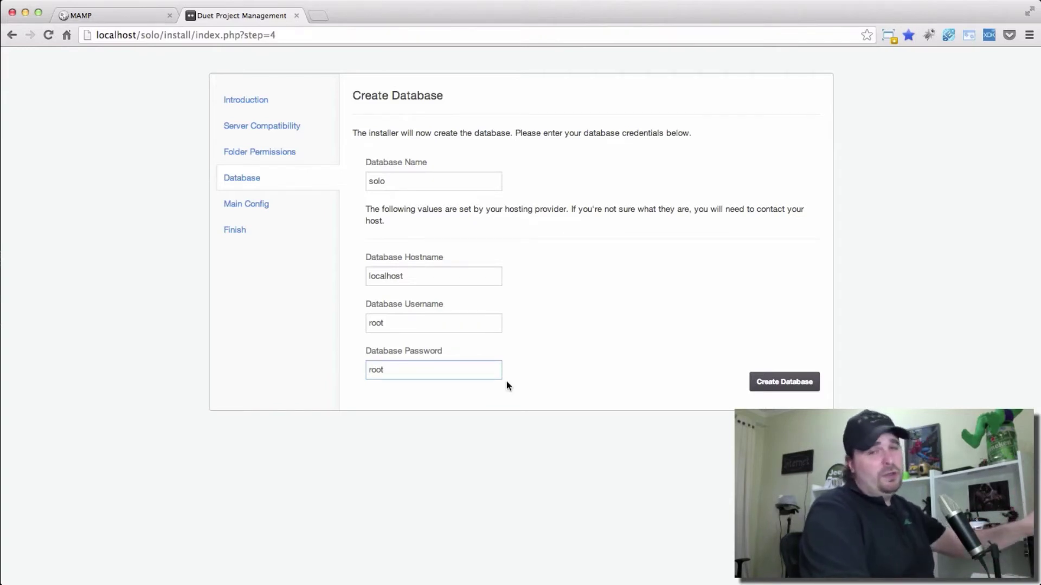
pyautogui.click(792, 386)
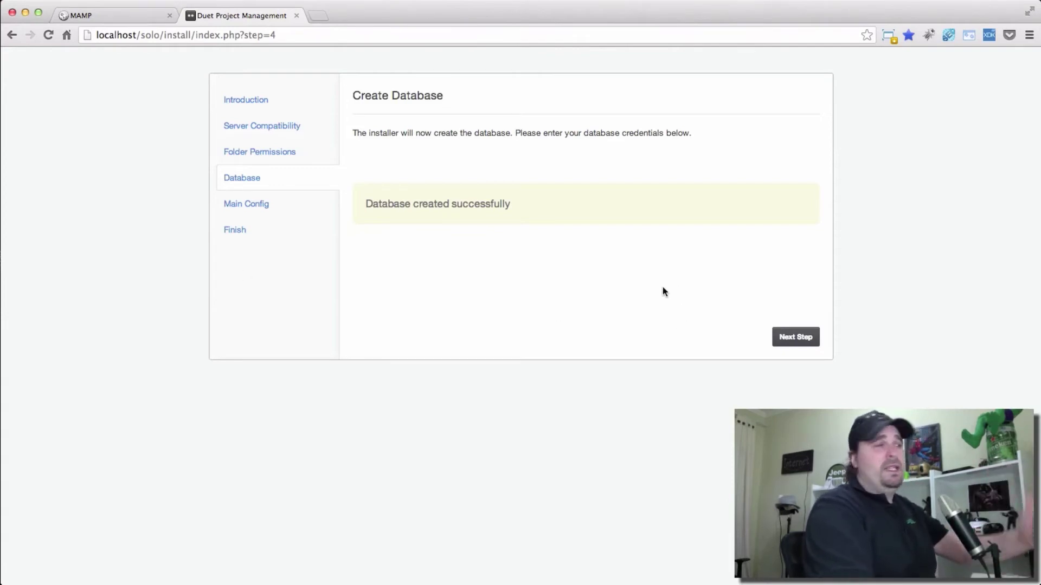
pyautogui.click(800, 337)
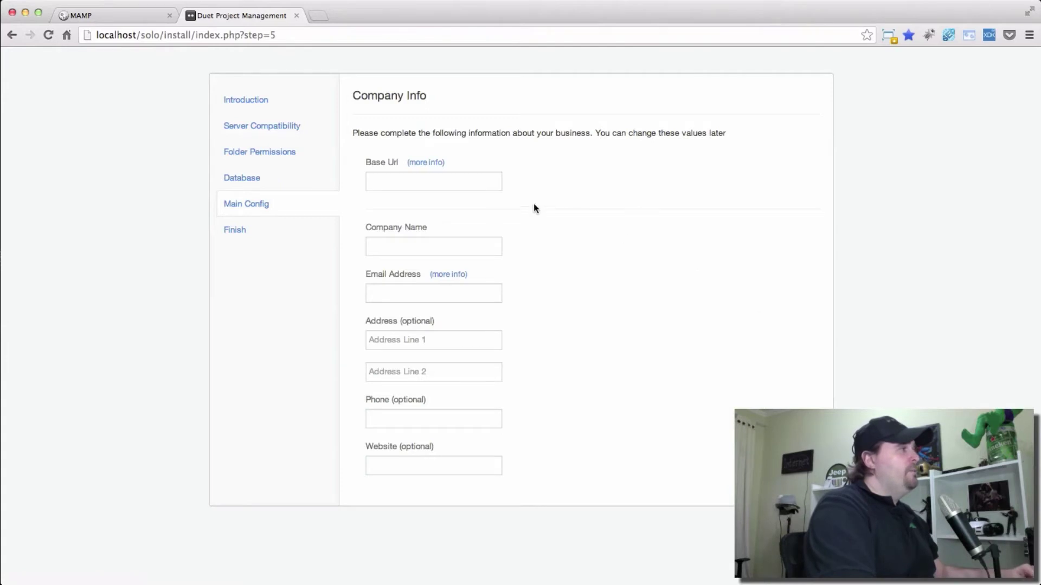
pyautogui.click(431, 178)
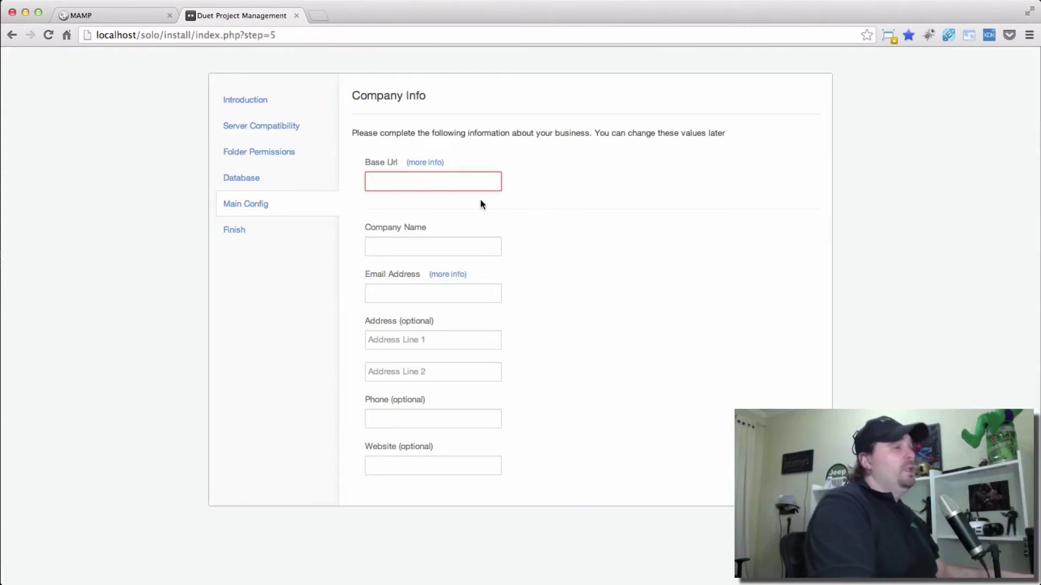
pyautogui.click(424, 164)
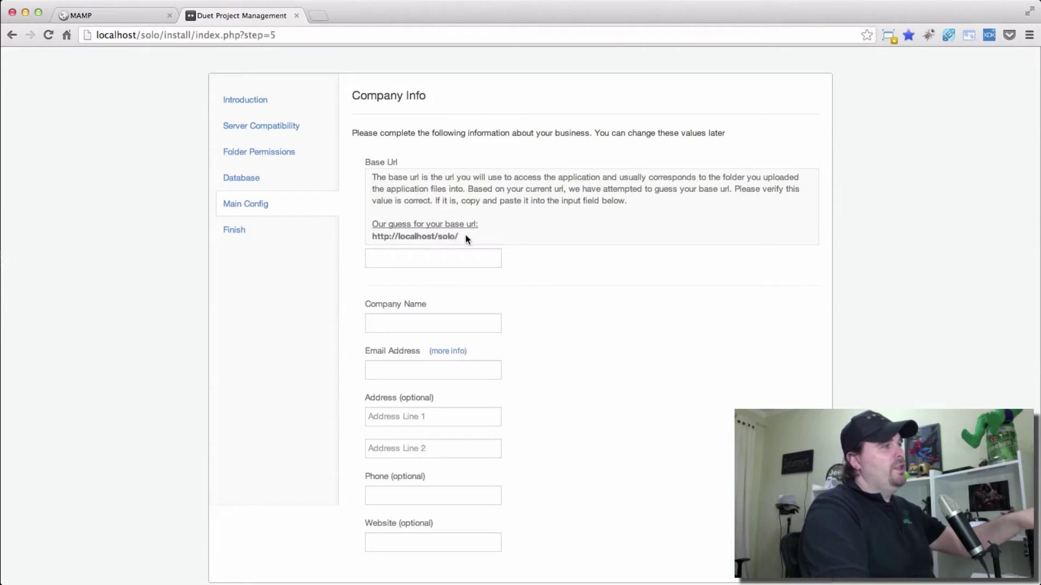
pyautogui.moveTo(458, 236); pyautogui.dragTo(372, 237)
pyautogui.press('super+c')
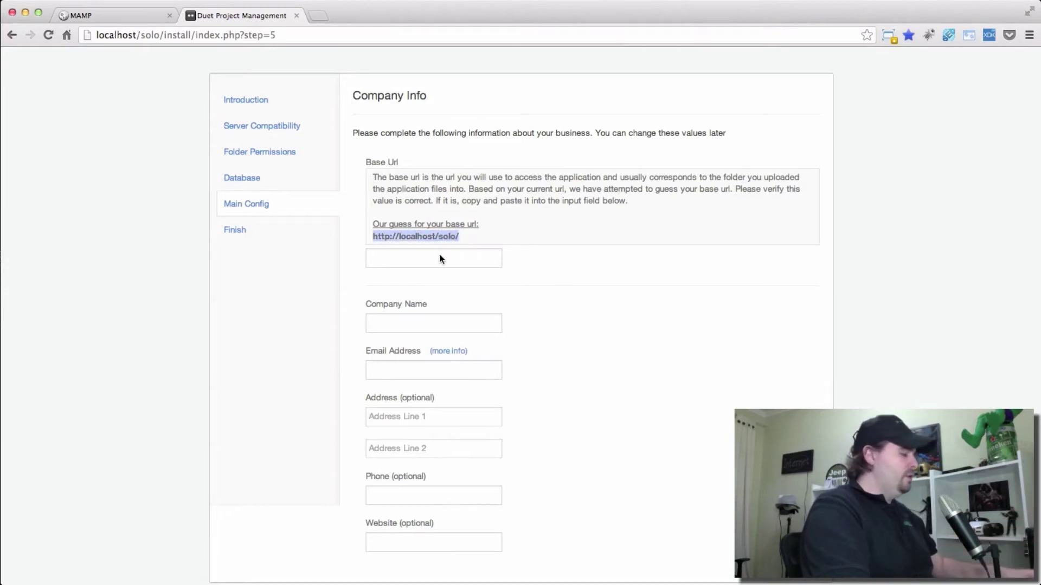
pyautogui.click(430, 257)
pyautogui.press('super+v')
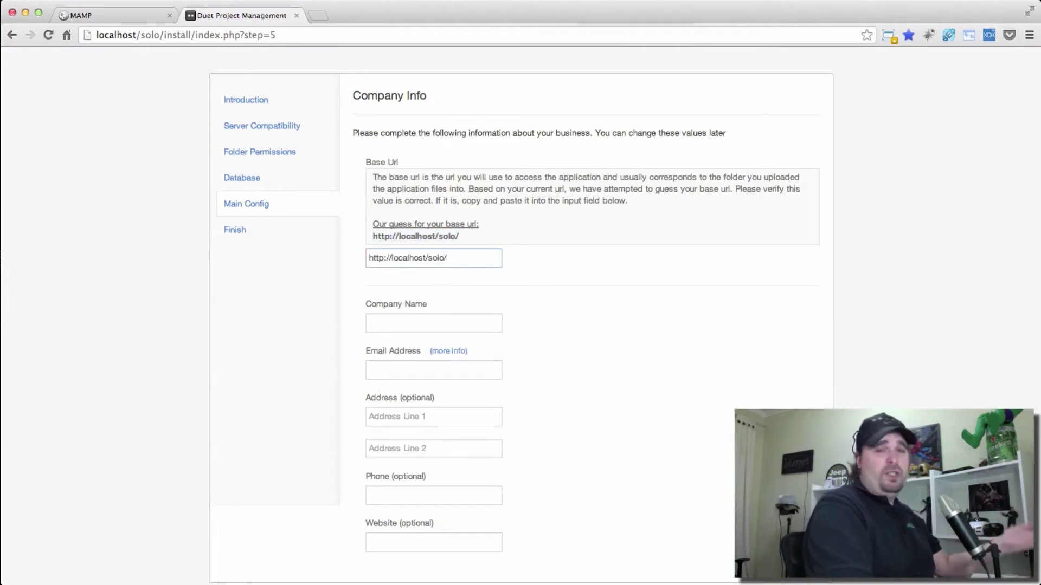
# Enter company name TekZoom and the business e-mail address, then submit the form.
pyautogui.click(425, 329)
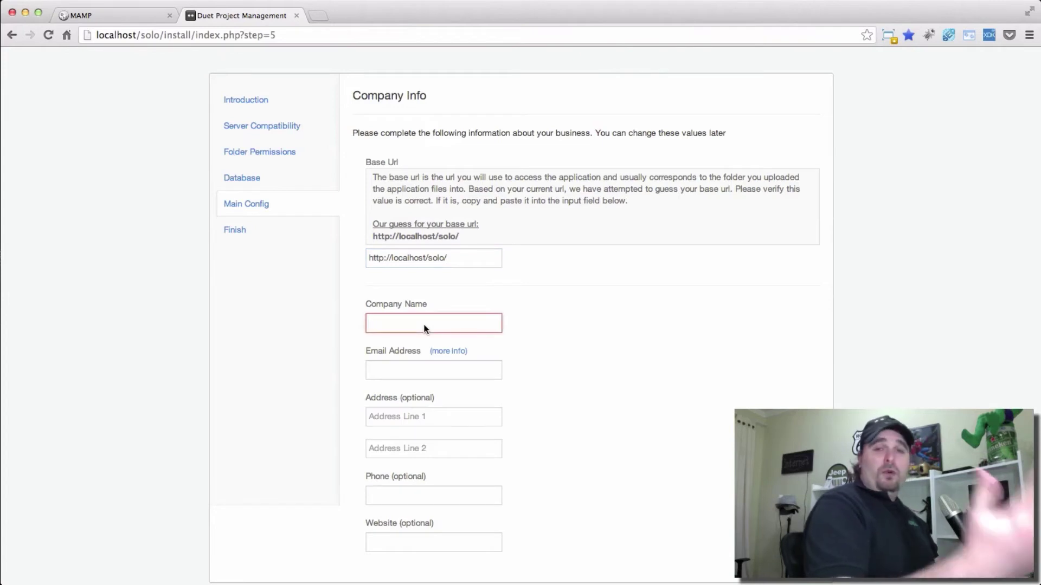
pyautogui.write('Tek')
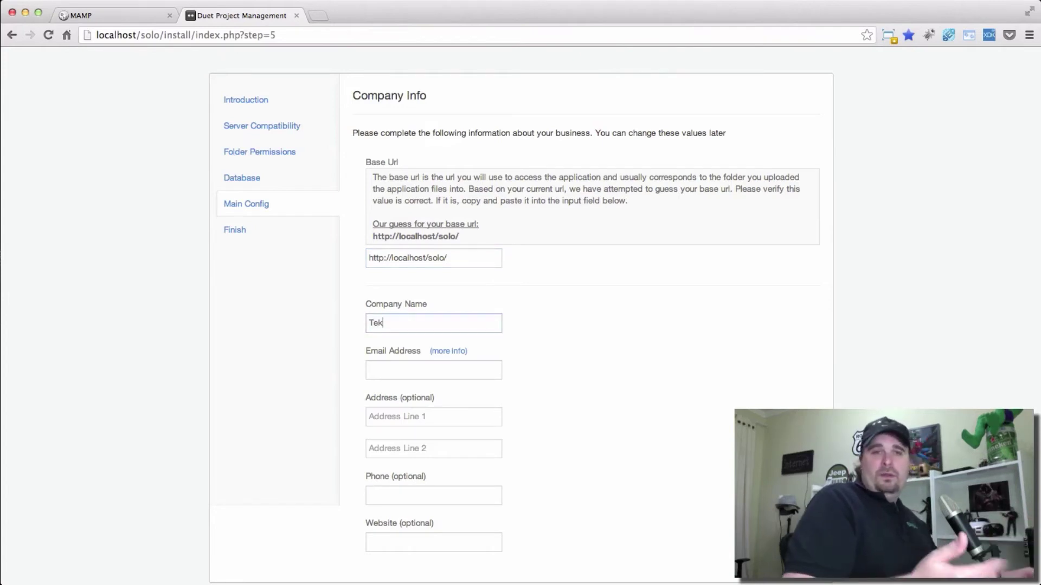
pyautogui.write('Zoom')
pyautogui.click(393, 368)
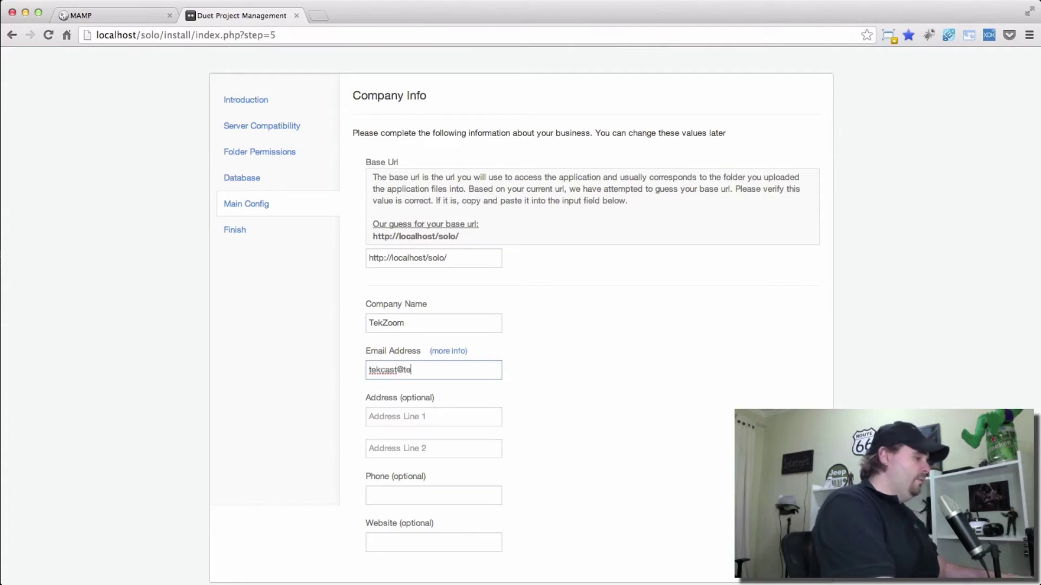
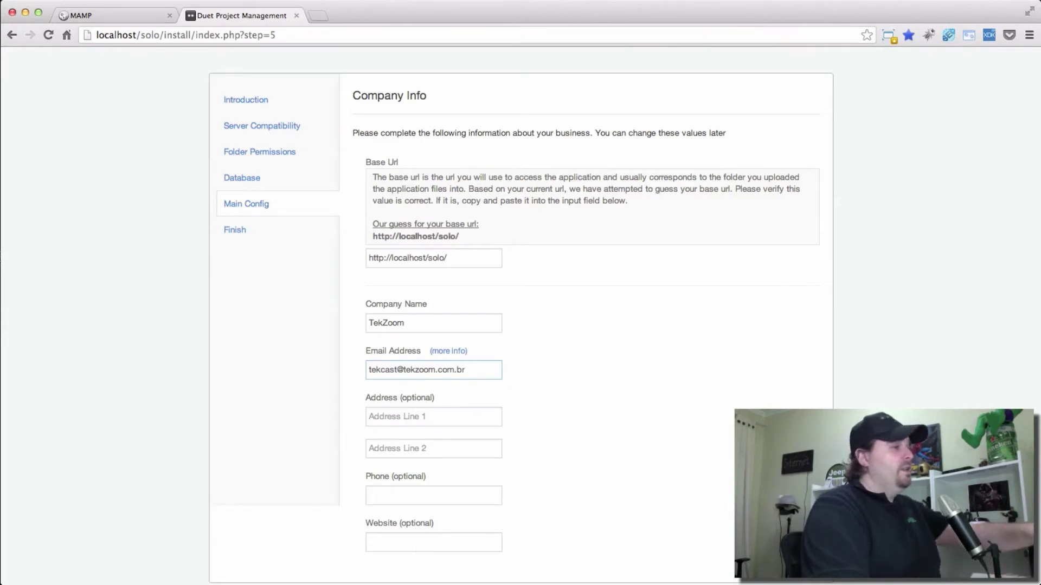
pyautogui.press('Return')
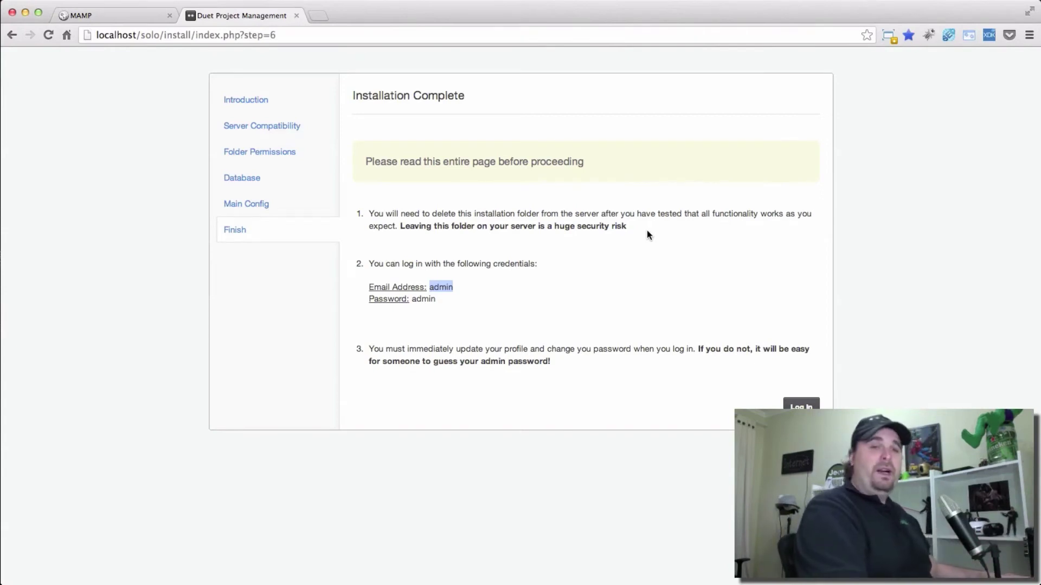
# Bring the Finder window with the solo files to the front.
pyautogui.press('super+Tab')
# Disable the install folder by appending __xx to its name, then return to the installer.
pyautogui.click(561, 187)
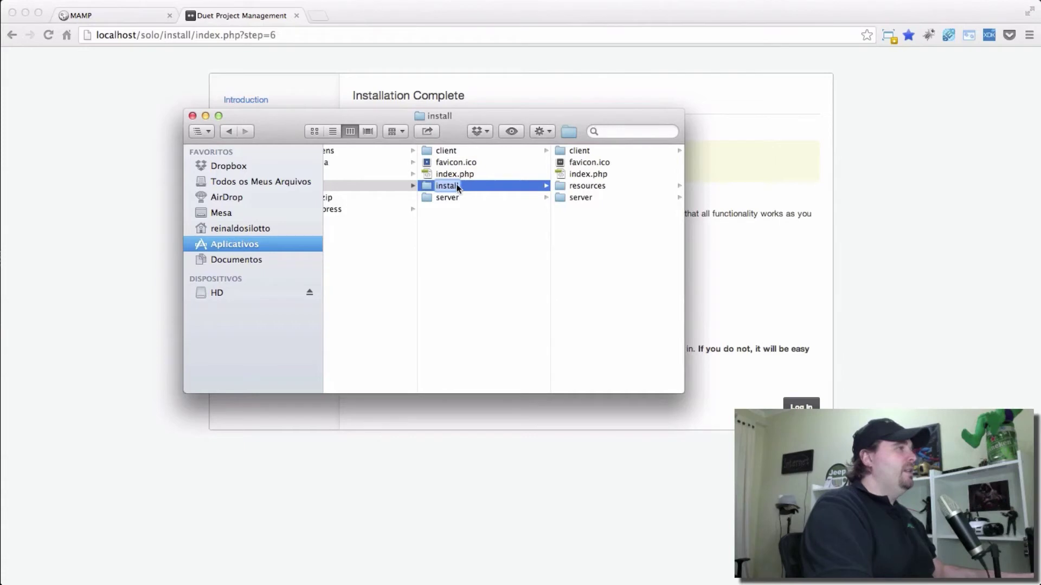
pyautogui.press('Escape')
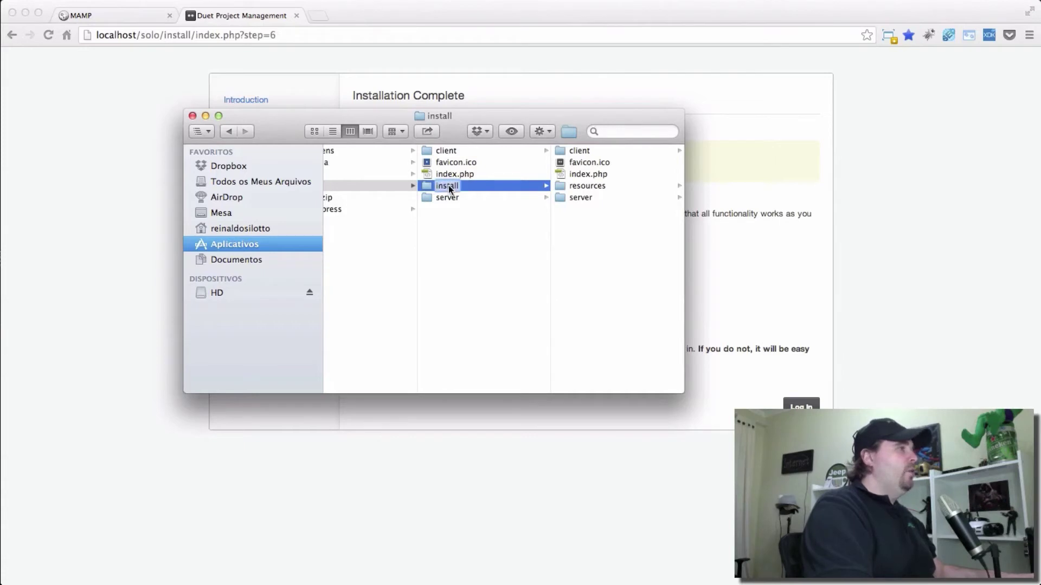
pyautogui.press('Right')
pyautogui.press('Right')
pyautogui.press('Right')
pyautogui.write('__xx')
pyautogui.press('Return')
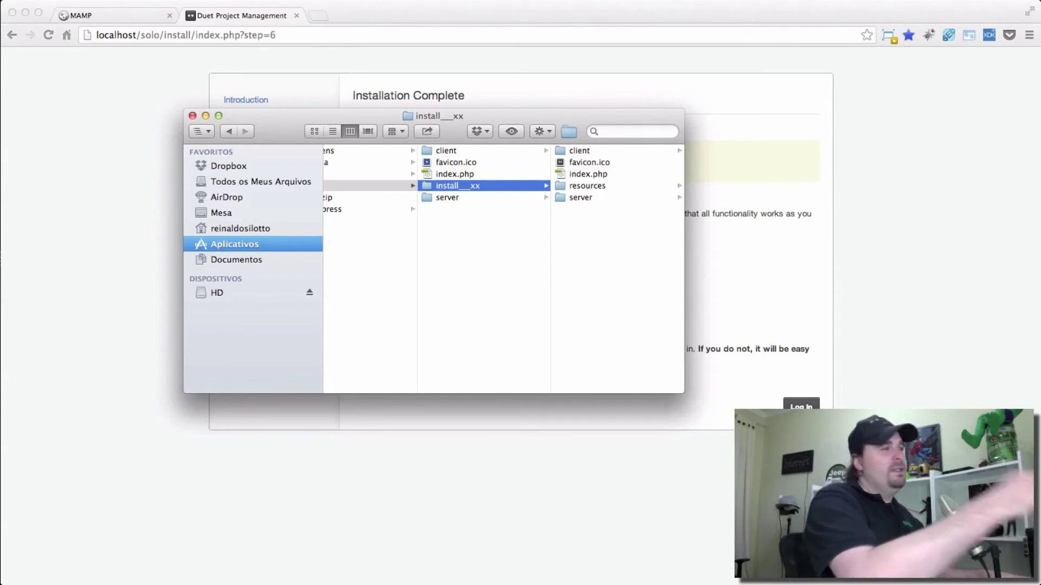
pyautogui.press('super+Tab')
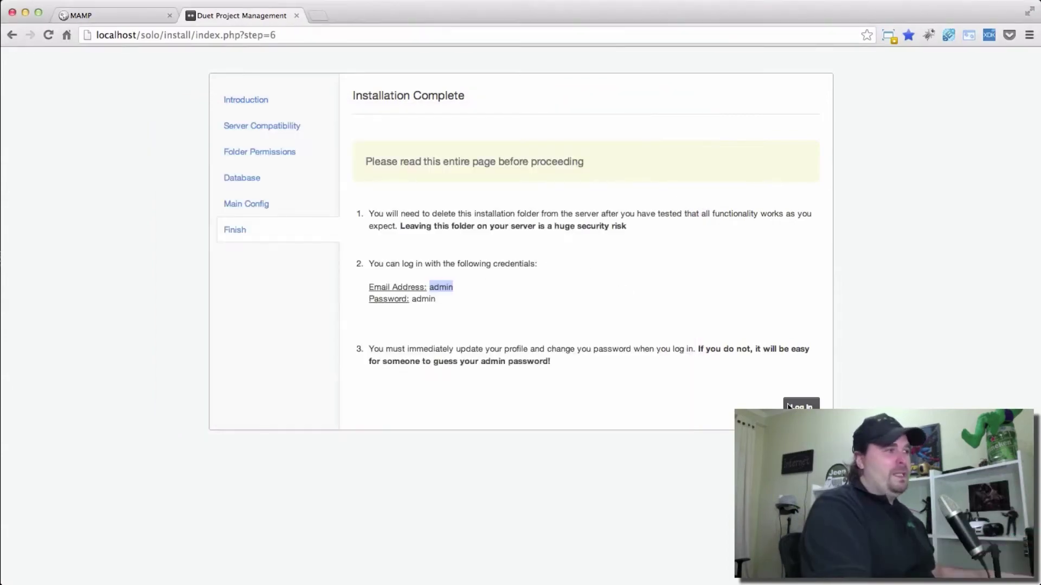
# Log in with the default admin credentials to reach the Dashboard.
pyautogui.click(801, 406)
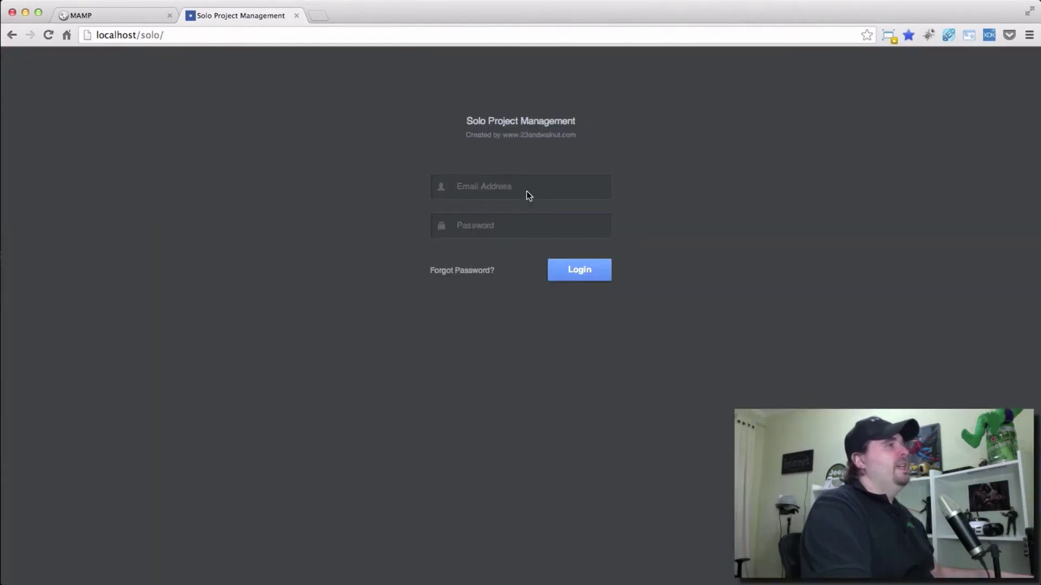
pyautogui.click(529, 195)
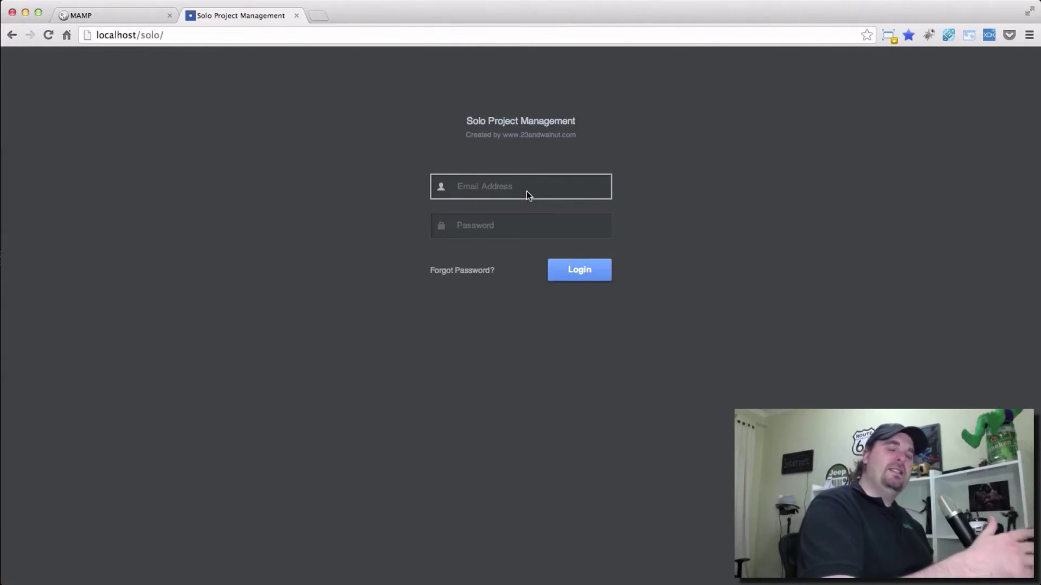
pyautogui.write('admin')
pyautogui.press('Tab')
pyautogui.write('admin')
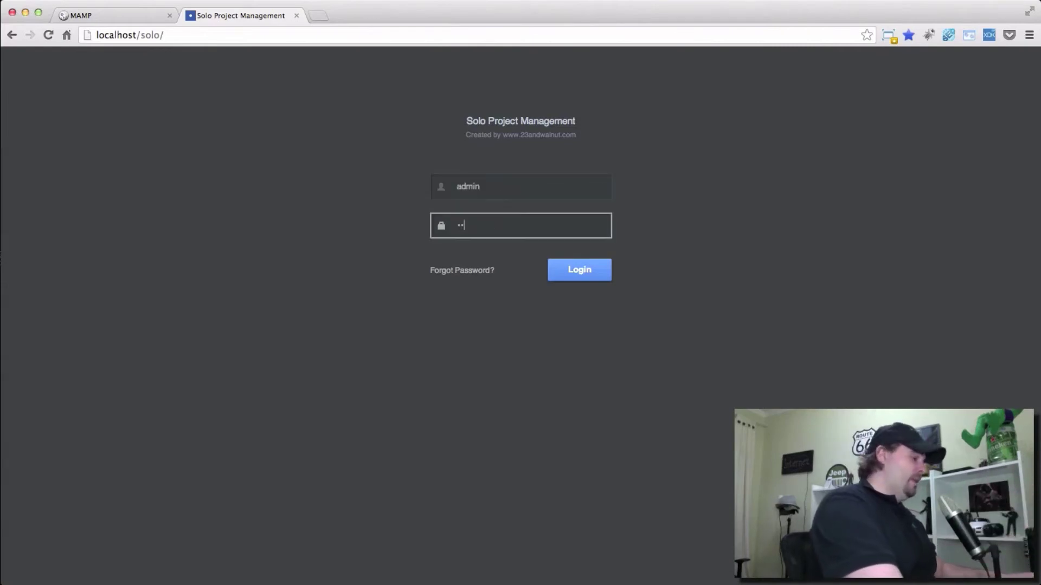
pyautogui.click(578, 277)
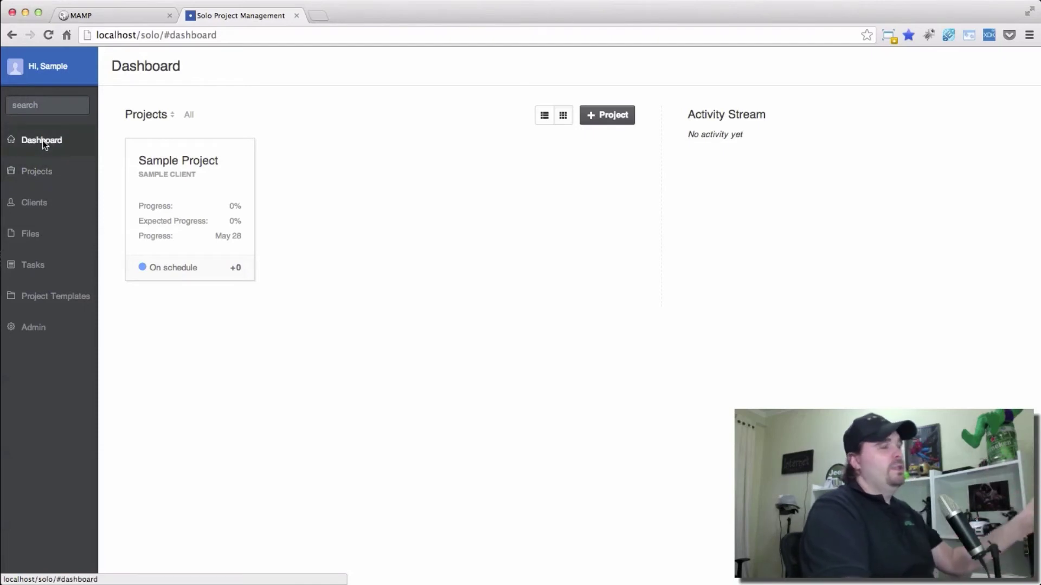
# Browse Projects, Clients, Files, Tasks and project templates, ending on Admin Settings.
pyautogui.click(19, 168)
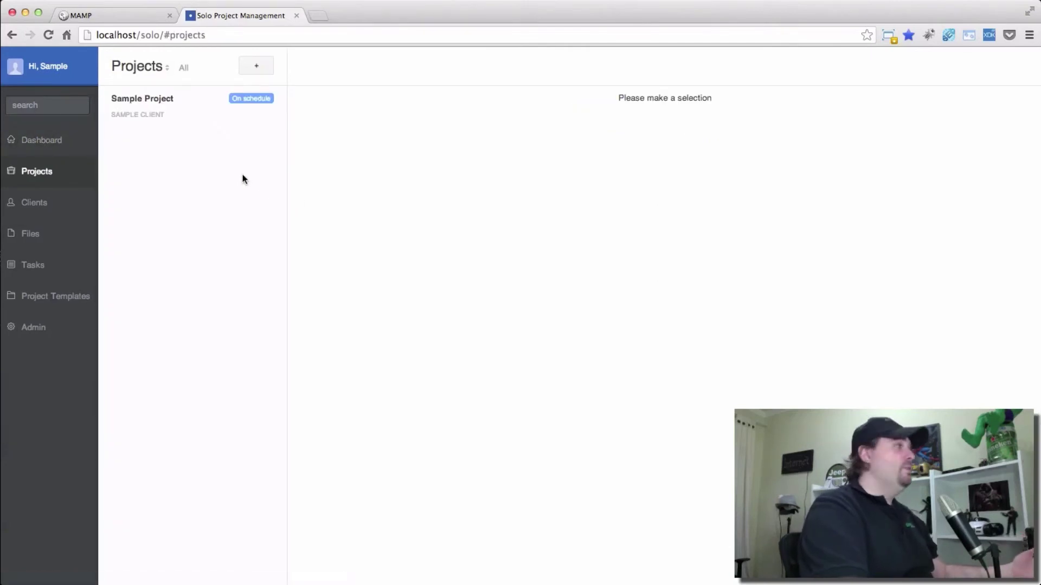
pyautogui.click(28, 199)
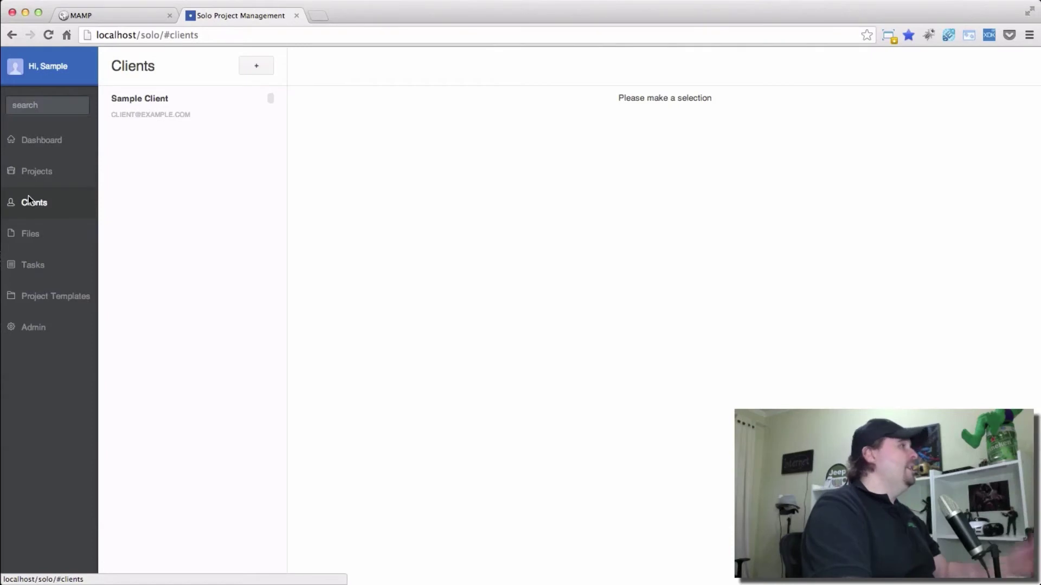
pyautogui.click(28, 235)
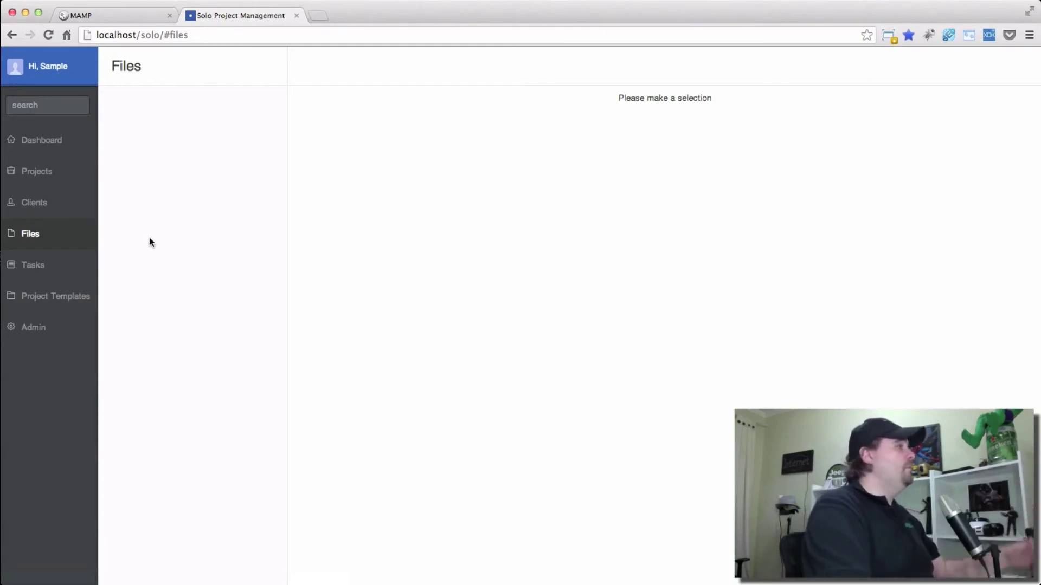
pyautogui.click(61, 265)
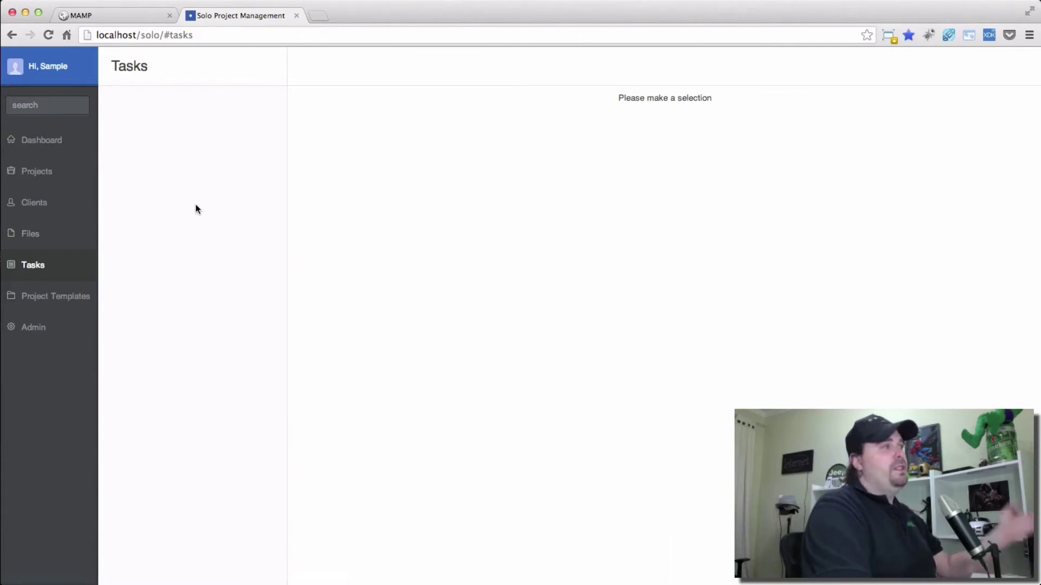
pyautogui.click(73, 302)
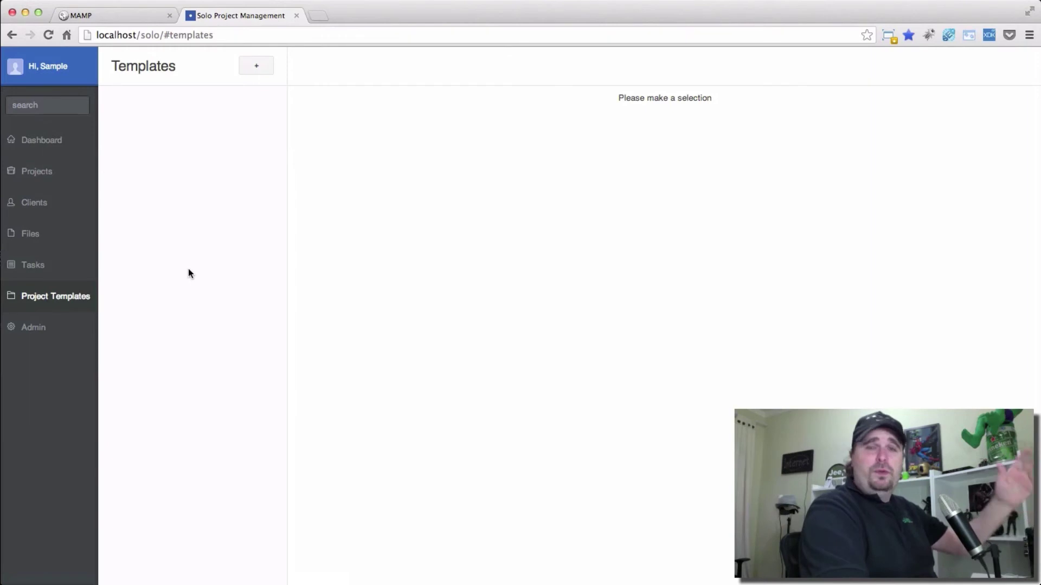
pyautogui.click(55, 327)
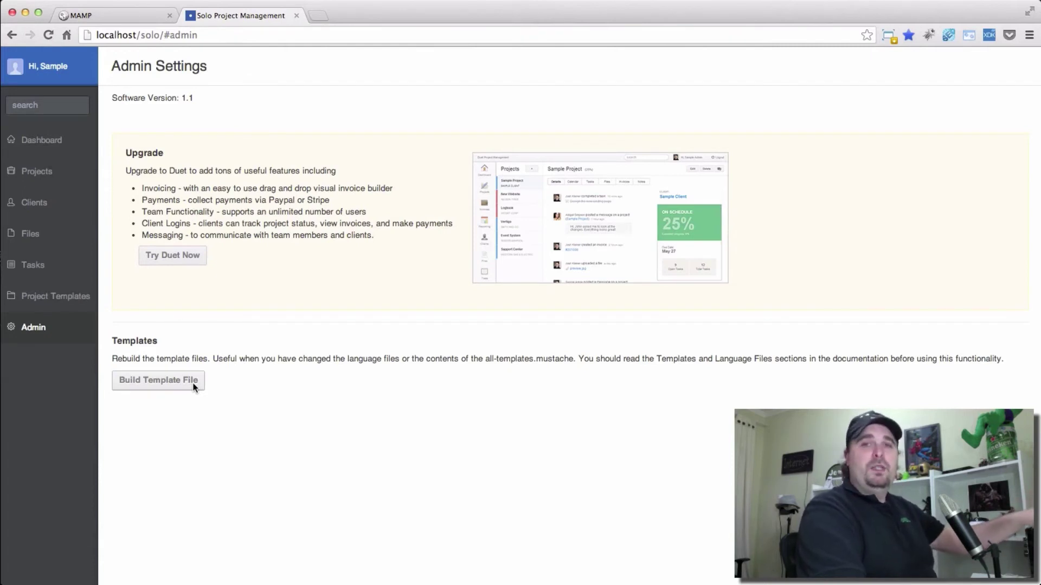
# From the dashboard, add project 'Projeto Novo' for Sample Client, starting 09/26/13 and due 09/30/13.
pyautogui.click(44, 142)
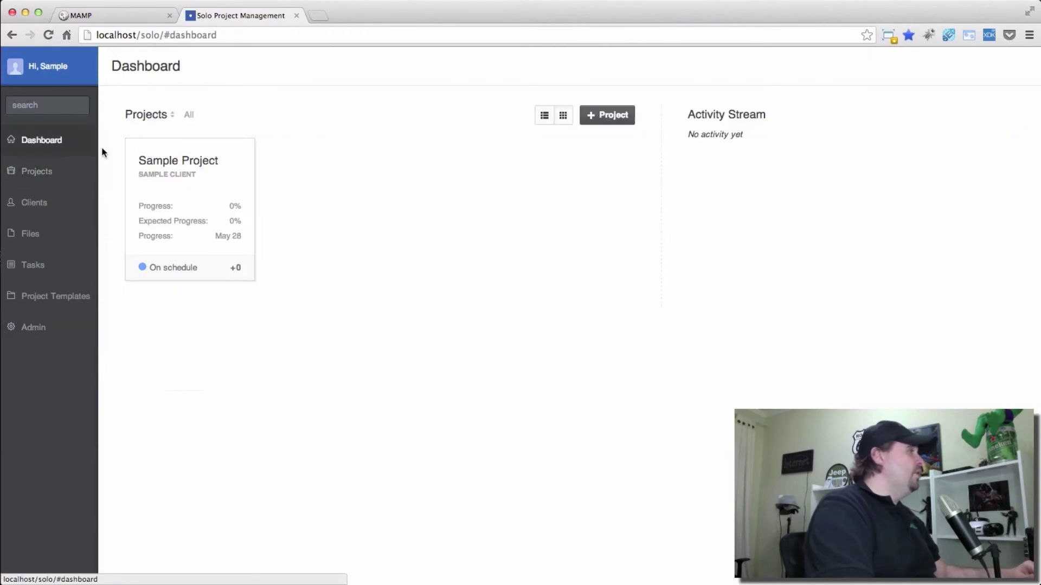
pyautogui.click(607, 115)
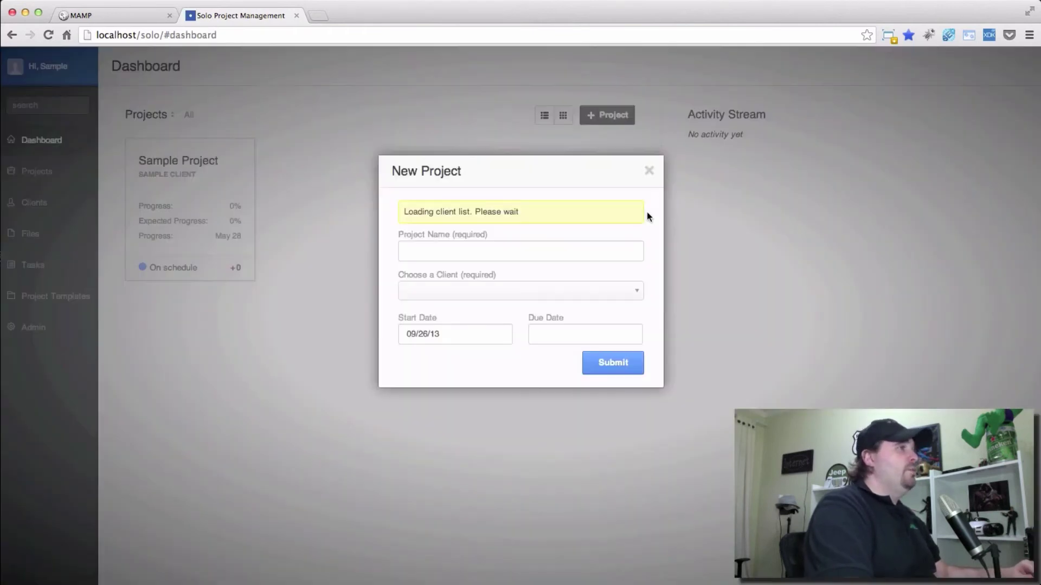
pyautogui.click(431, 220)
pyautogui.write('Projeto Novo')
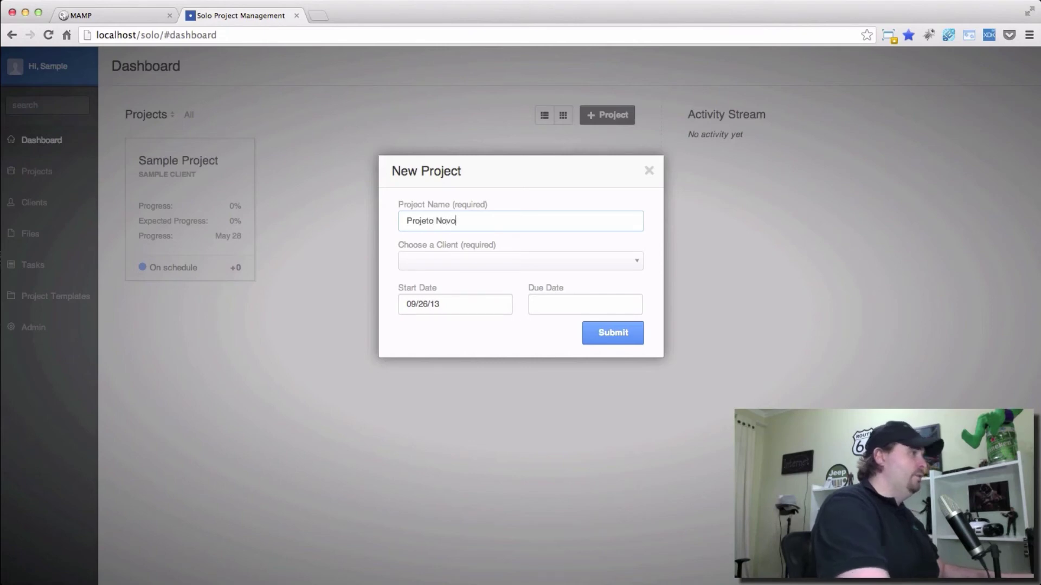
pyautogui.click(478, 257)
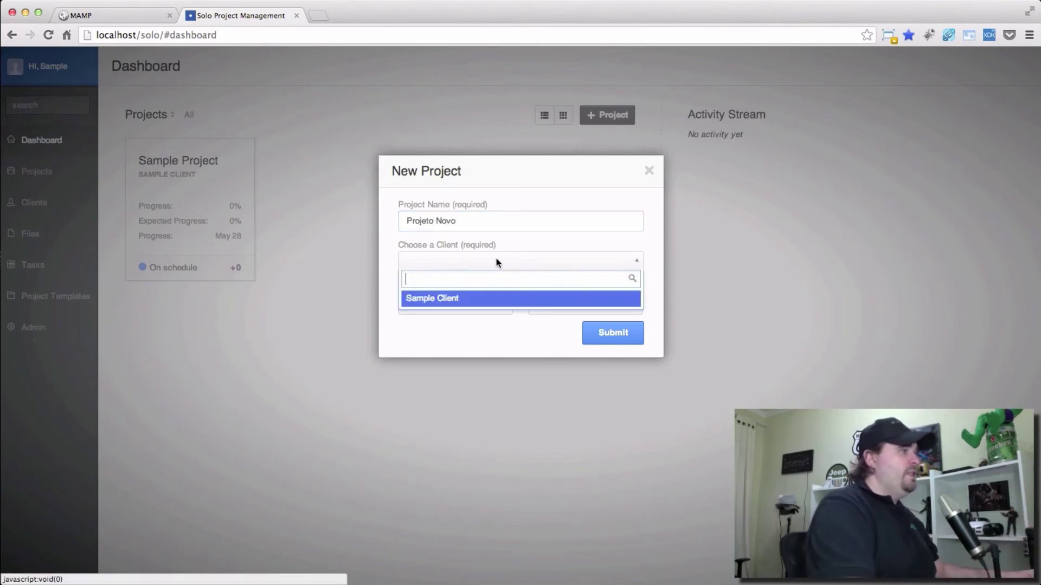
pyautogui.click(449, 299)
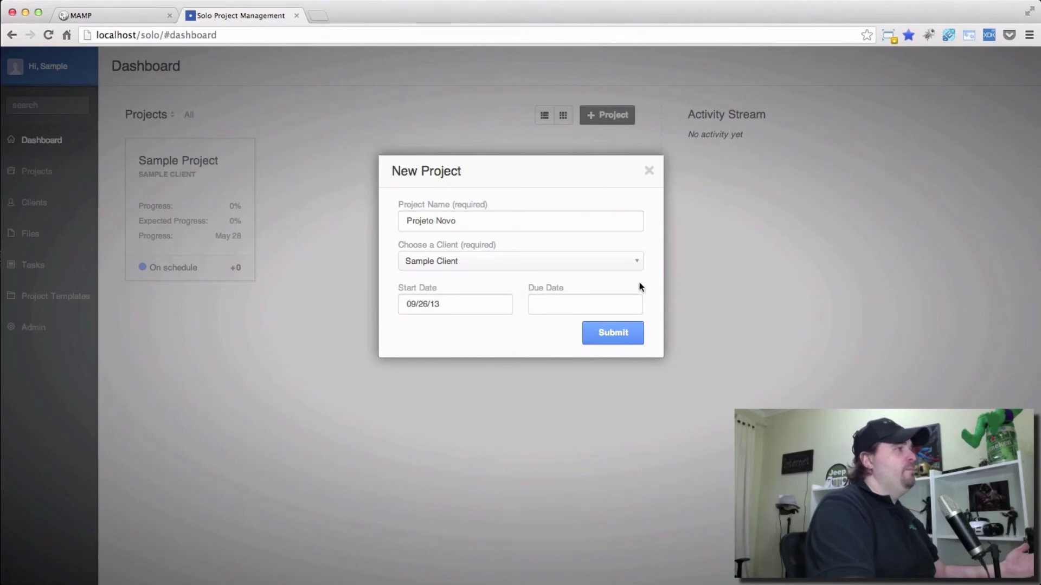
pyautogui.click(459, 308)
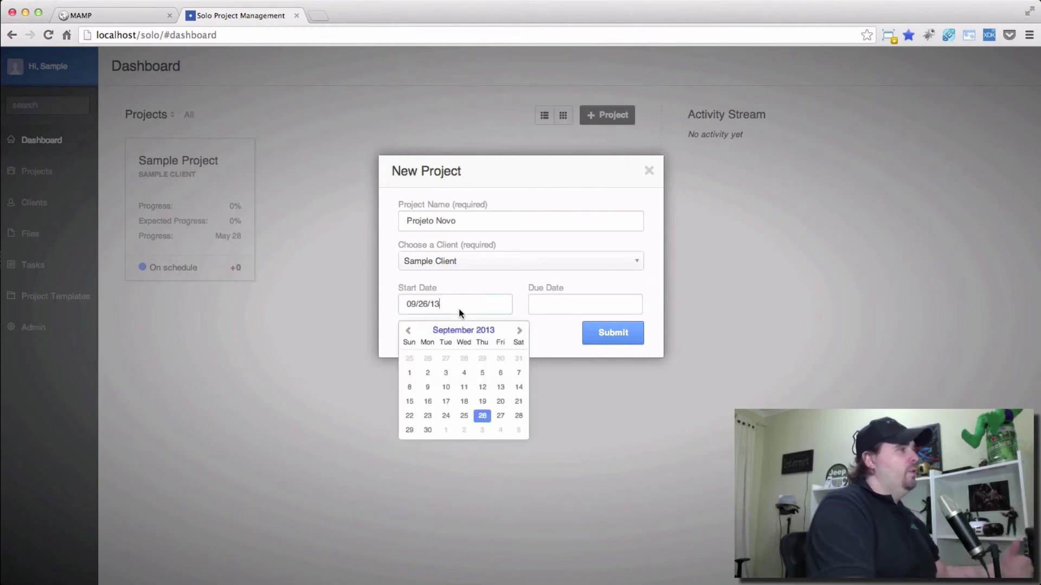
pyautogui.click(485, 417)
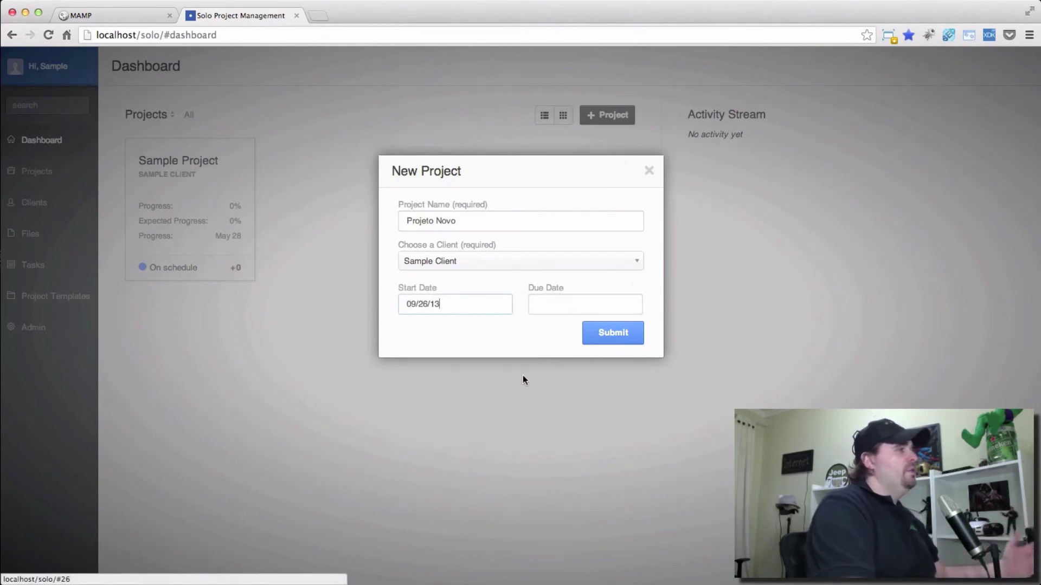
pyautogui.click(558, 307)
pyautogui.click(553, 428)
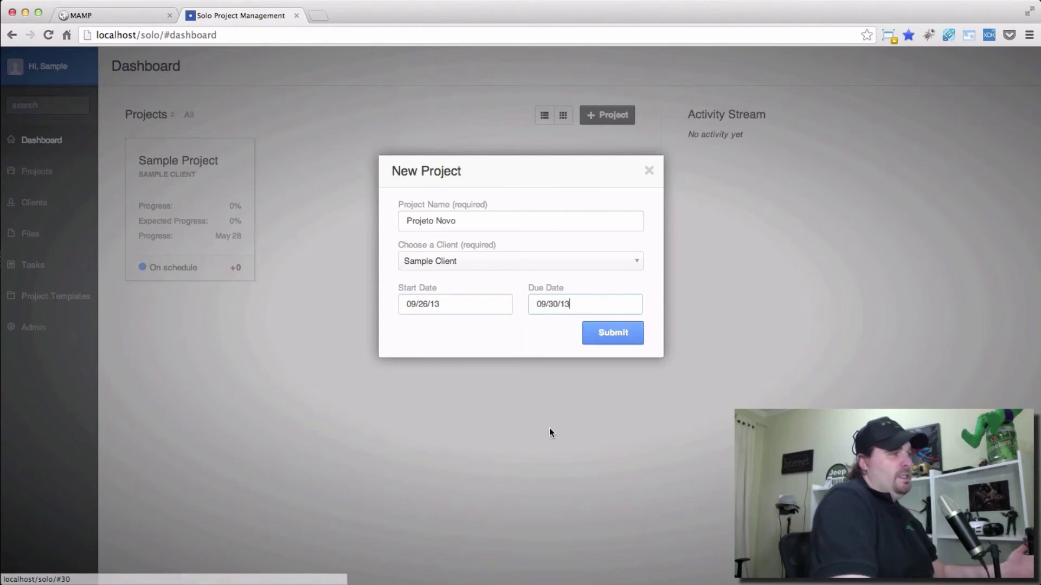
pyautogui.click(607, 339)
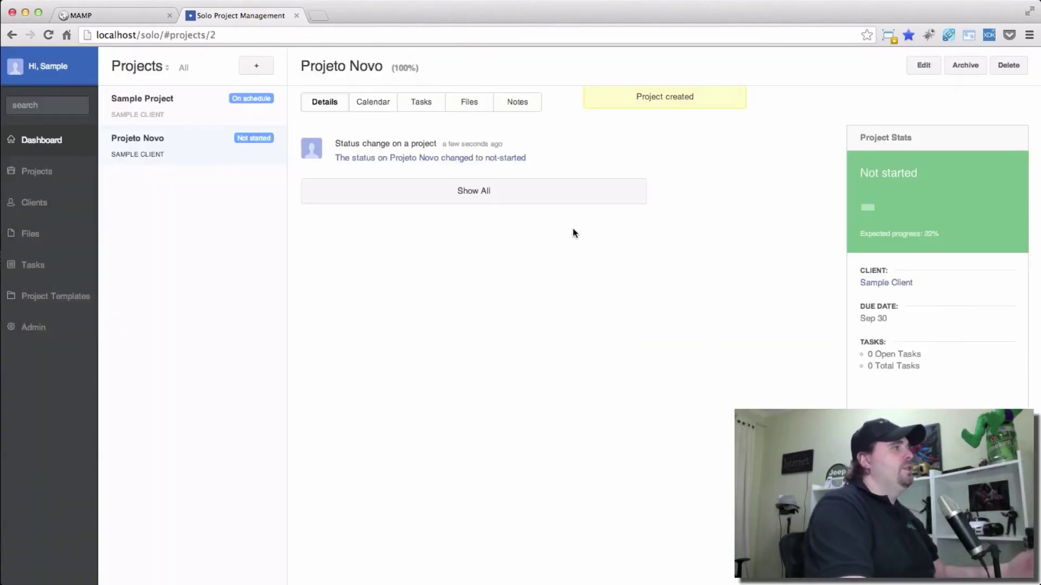
# Open the project's Tasks list and delete the empty task row.
pyautogui.click(380, 106)
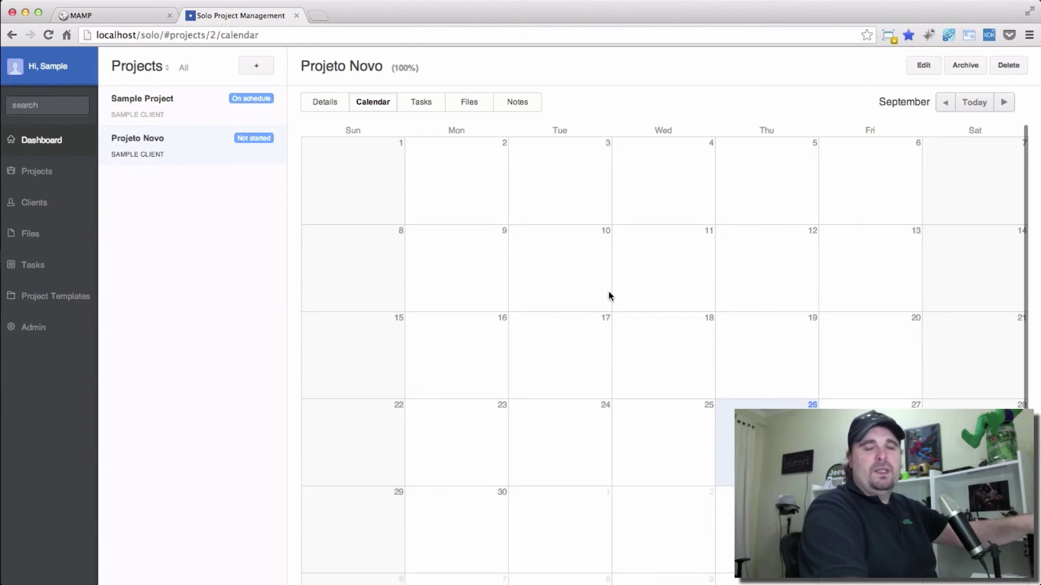
pyautogui.click(422, 102)
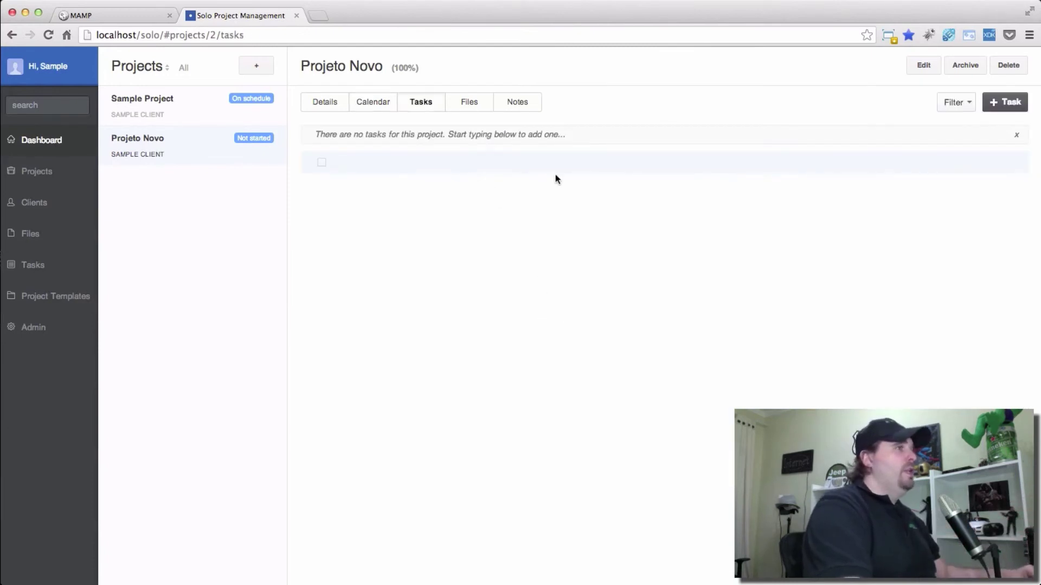
pyautogui.click(1009, 163)
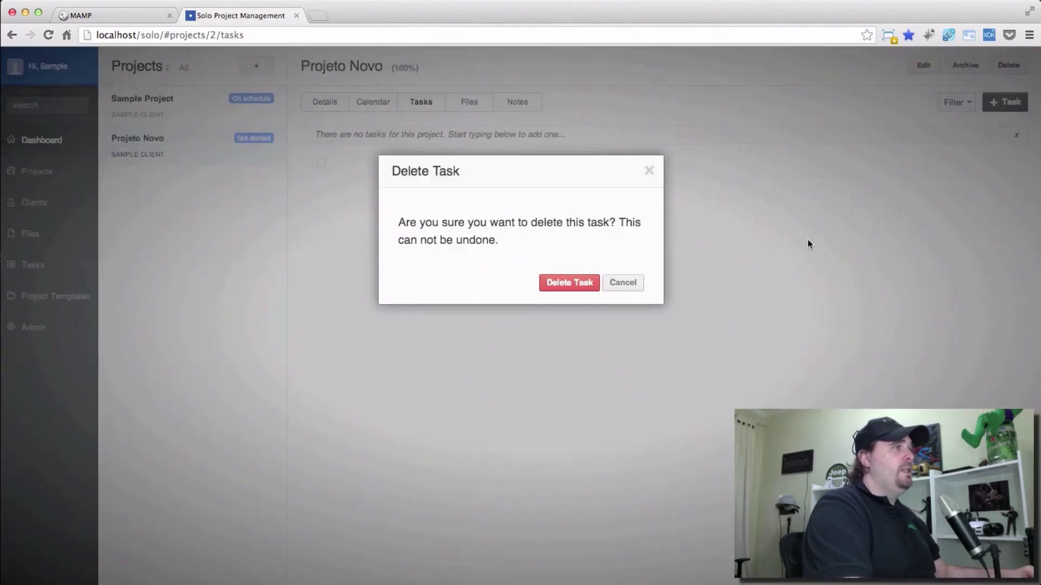
pyautogui.click(584, 282)
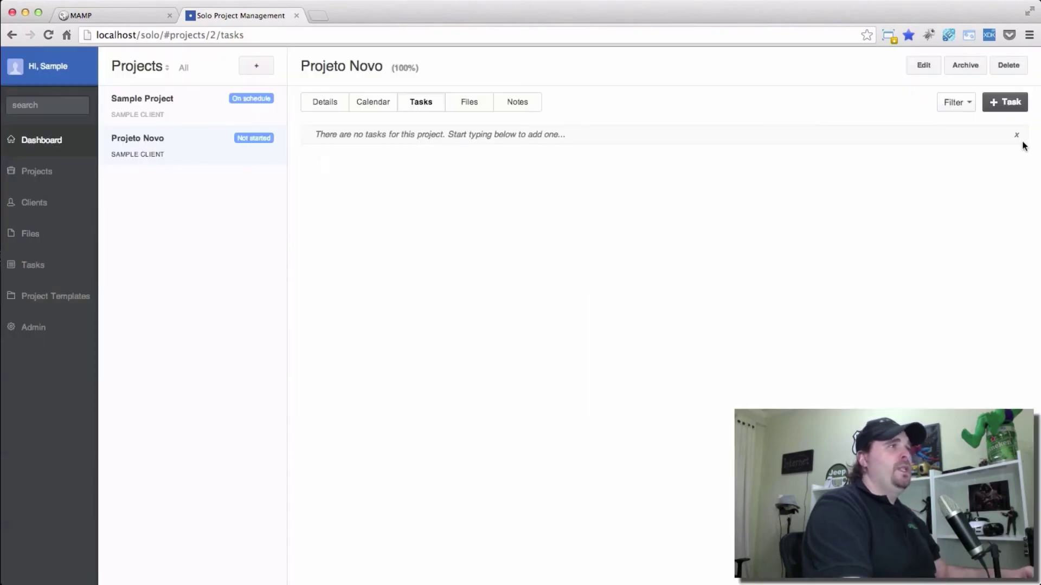
# Add task 'Tarefa 1' with the note 'Notas', due Oct 01, 2013.
pyautogui.click(1005, 103)
pyautogui.write('Tarefa 1')
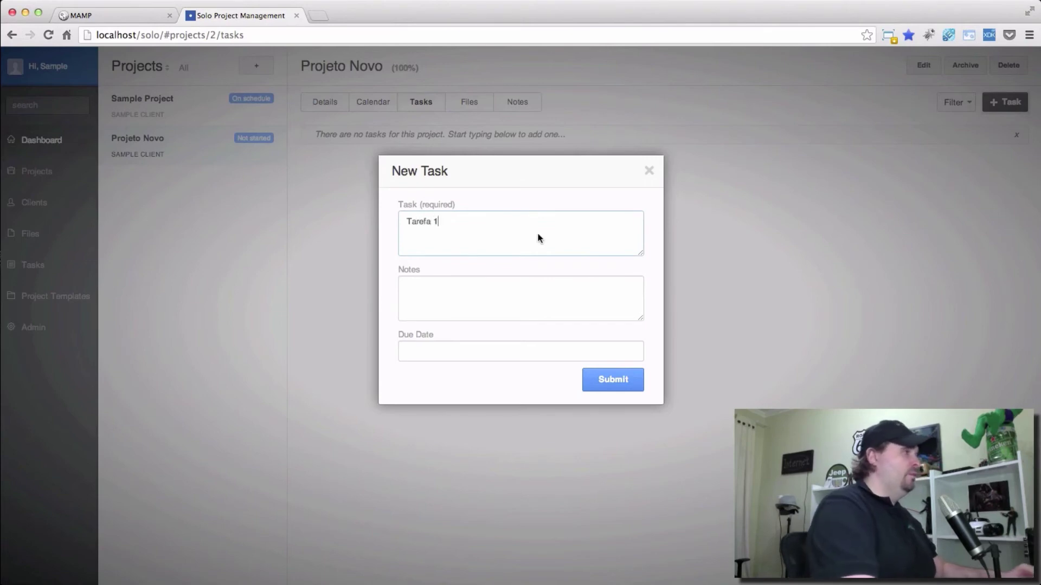
pyautogui.click(496, 314)
pyautogui.write('Notas')
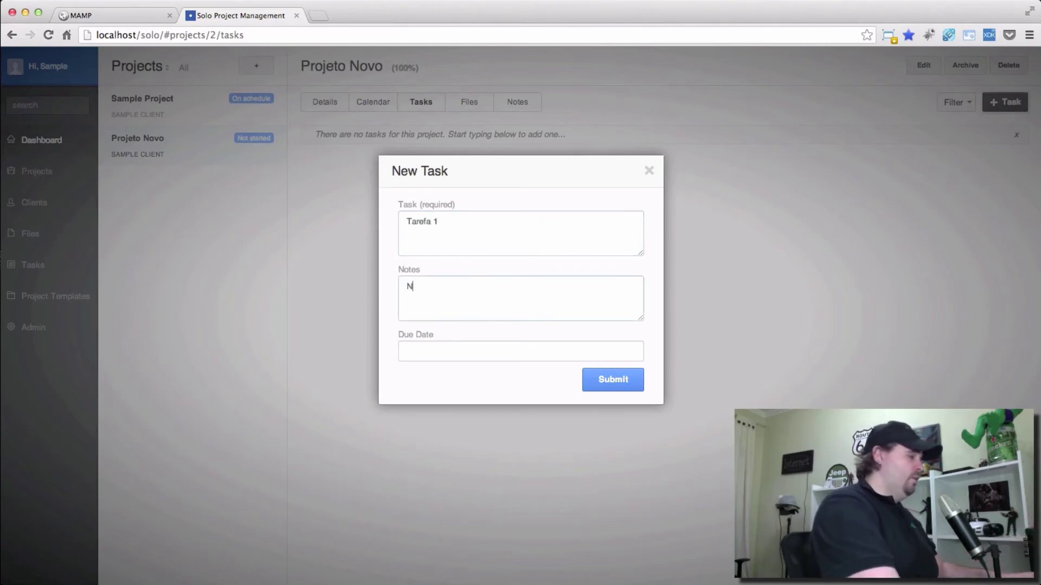
pyautogui.click(477, 356)
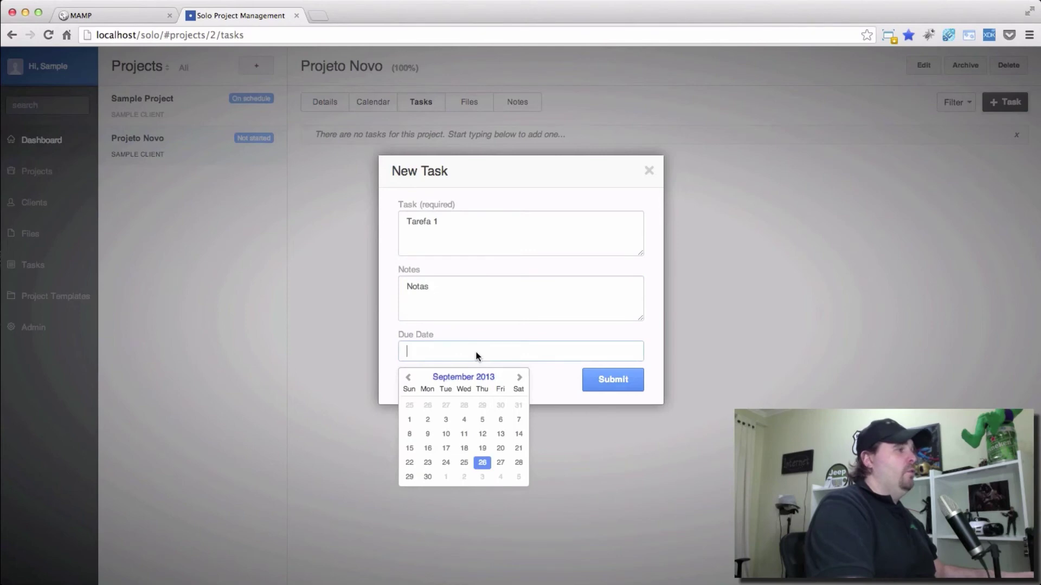
pyautogui.press('Return')
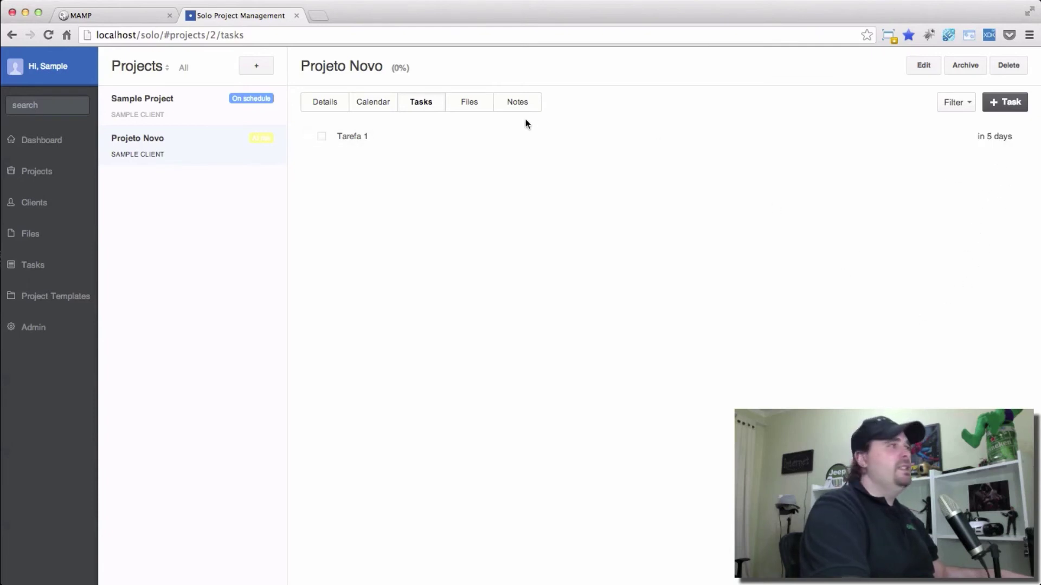
# Open Tarefa 1's details and cancel the file attachment prompt.
pyautogui.click(383, 142)
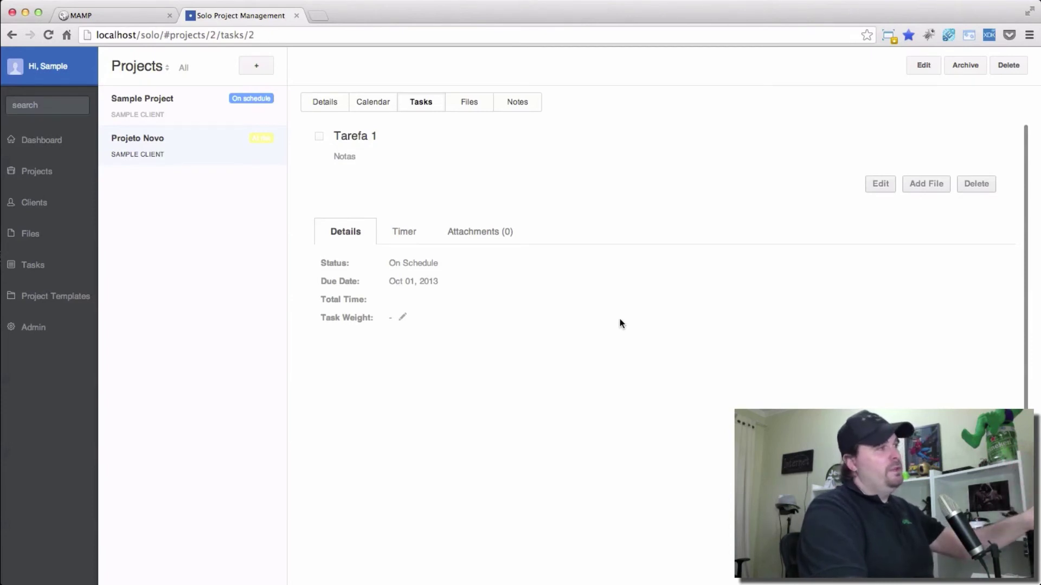
pyautogui.click(938, 185)
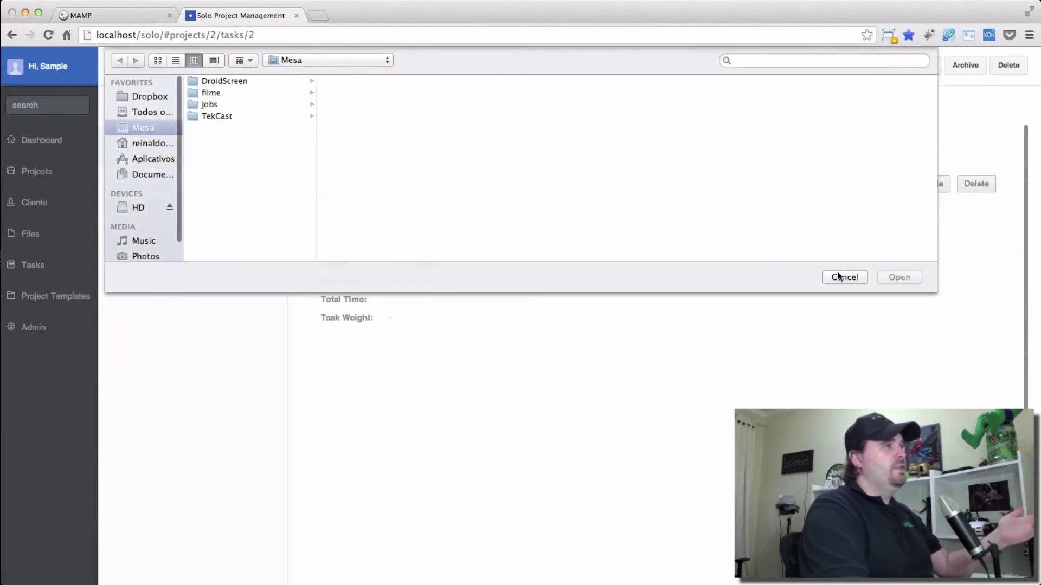
pyautogui.click(826, 276)
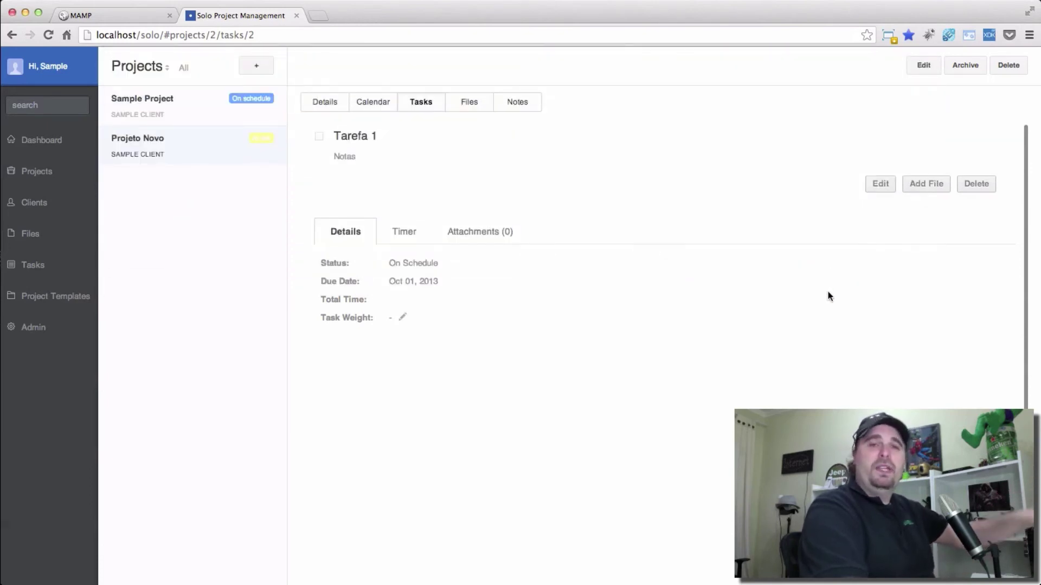
# Log an 8-second timer entry on Tarefa 1 from its Timer tab, then show the Clients list.
pyautogui.click(410, 232)
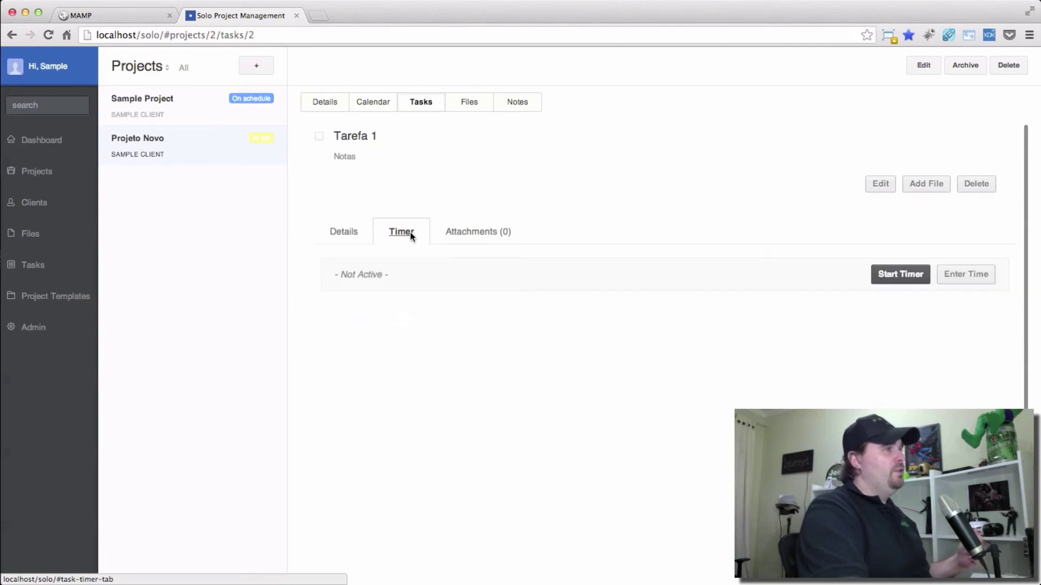
pyautogui.click(901, 274)
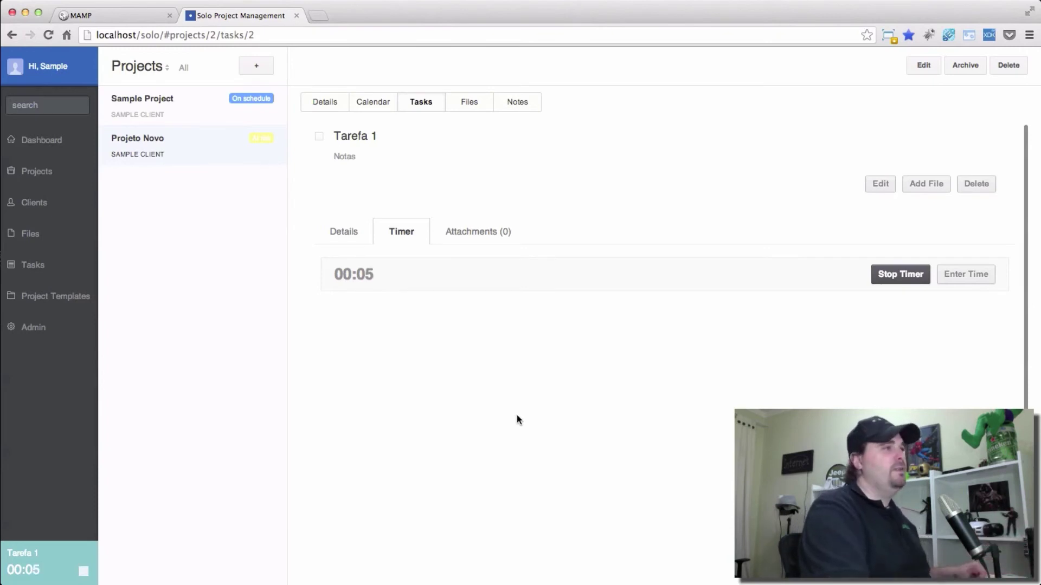
pyautogui.click(890, 276)
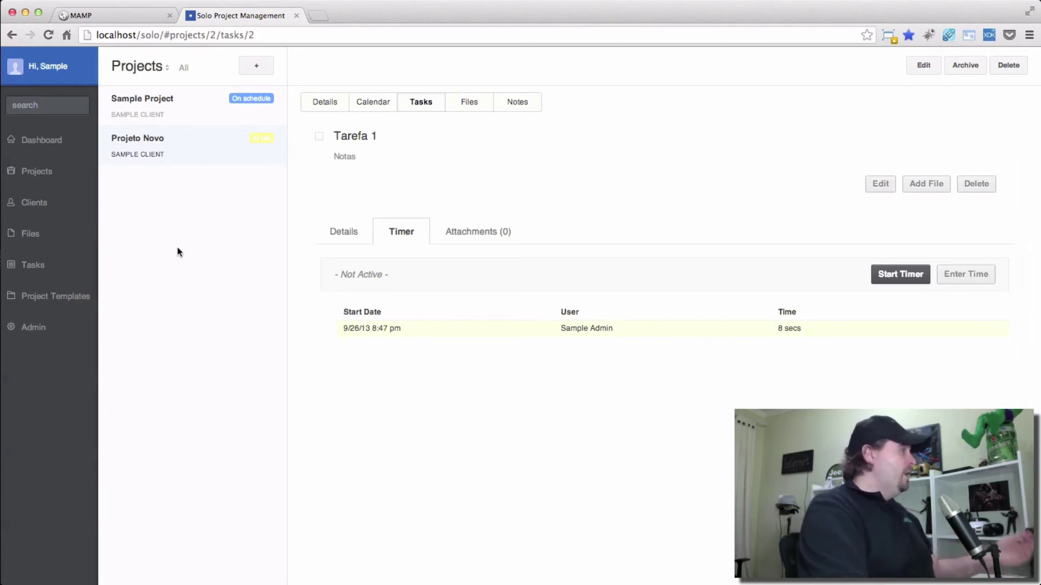
pyautogui.click(31, 206)
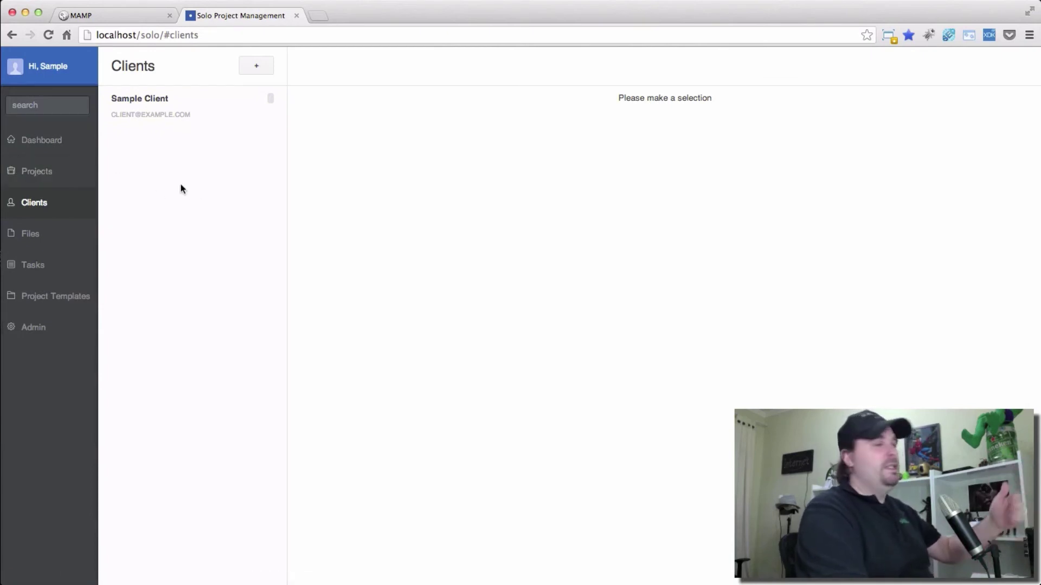
pyautogui.click(265, 69)
pyautogui.click(437, 218)
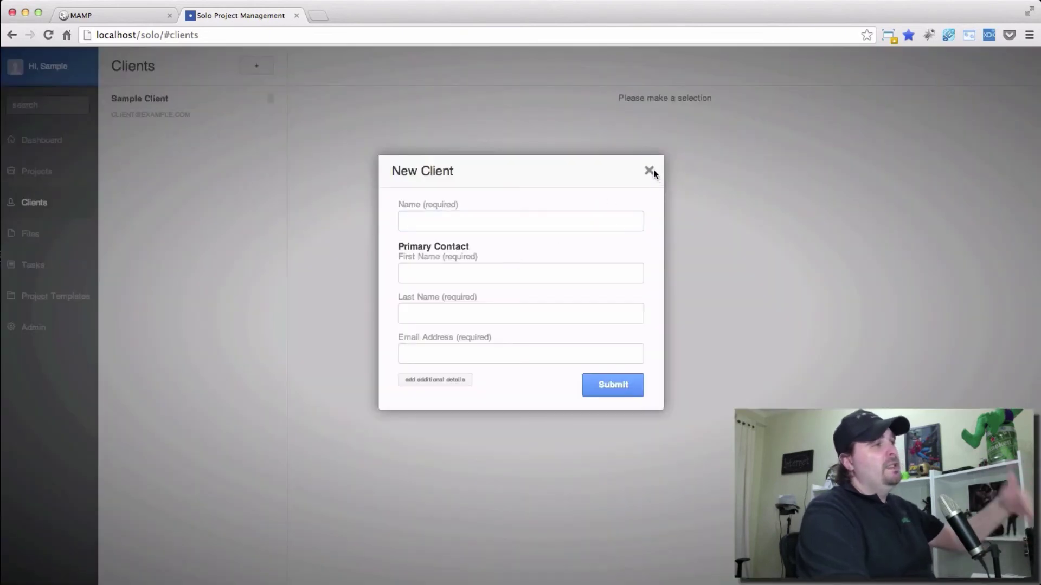
pyautogui.click(650, 171)
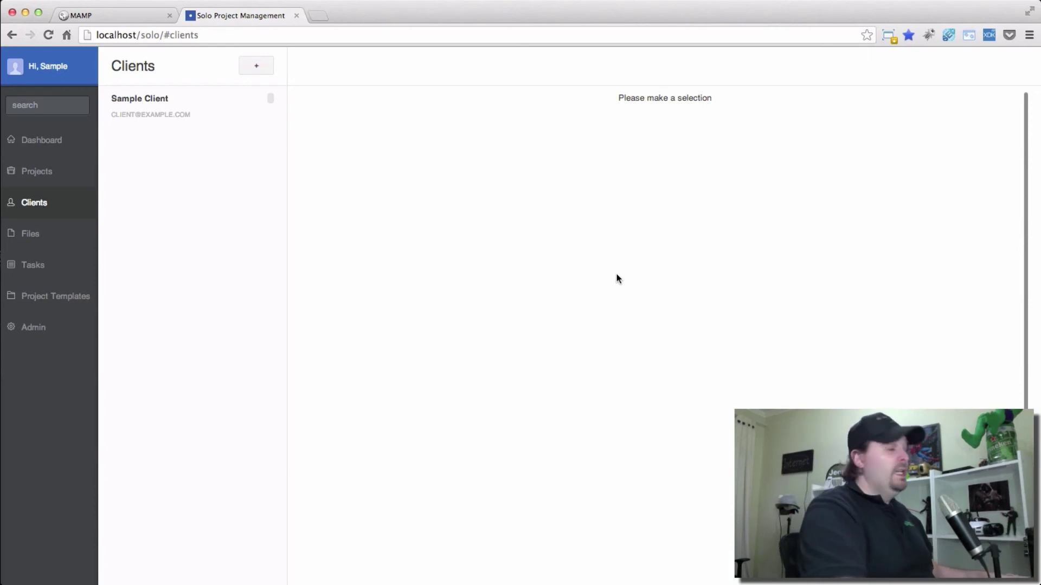
# In Finder, browse to solo/server/application/language/en/build and bring up the context menu for all.php.
pyautogui.press('super+Tab')
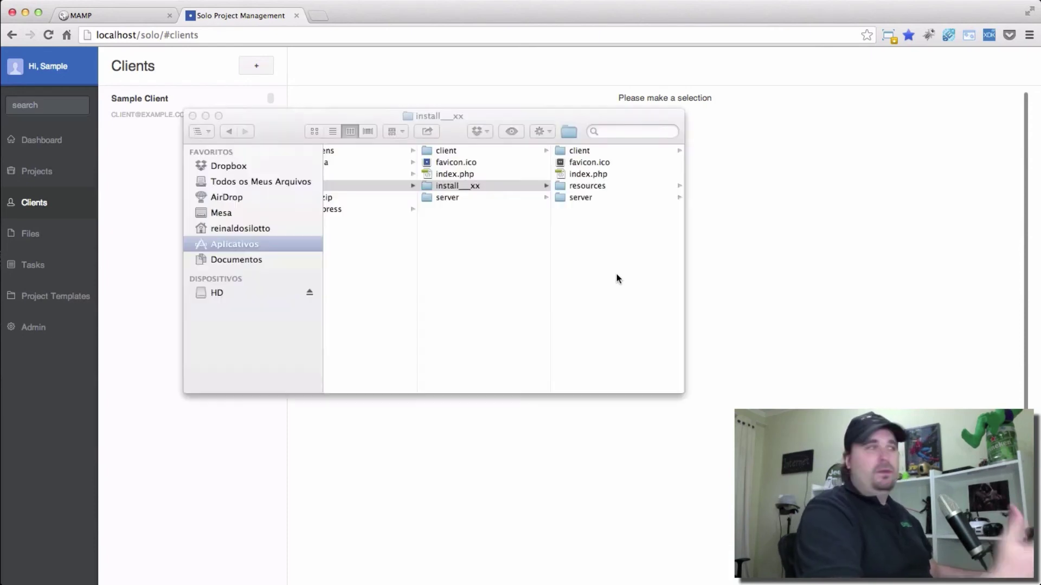
pyautogui.moveTo(510, 125); pyautogui.dragTo(460, 119)
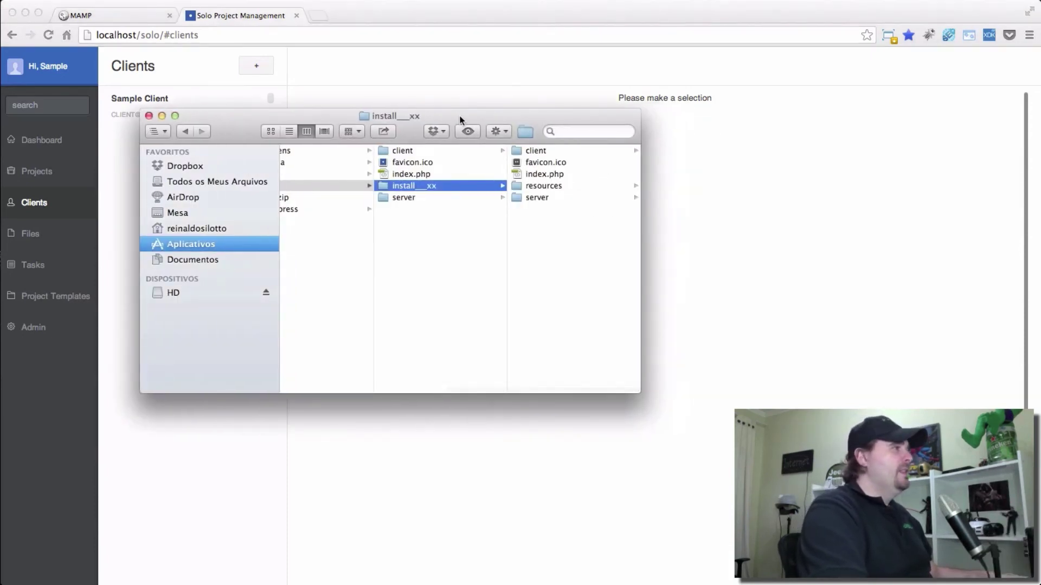
pyautogui.click(303, 186)
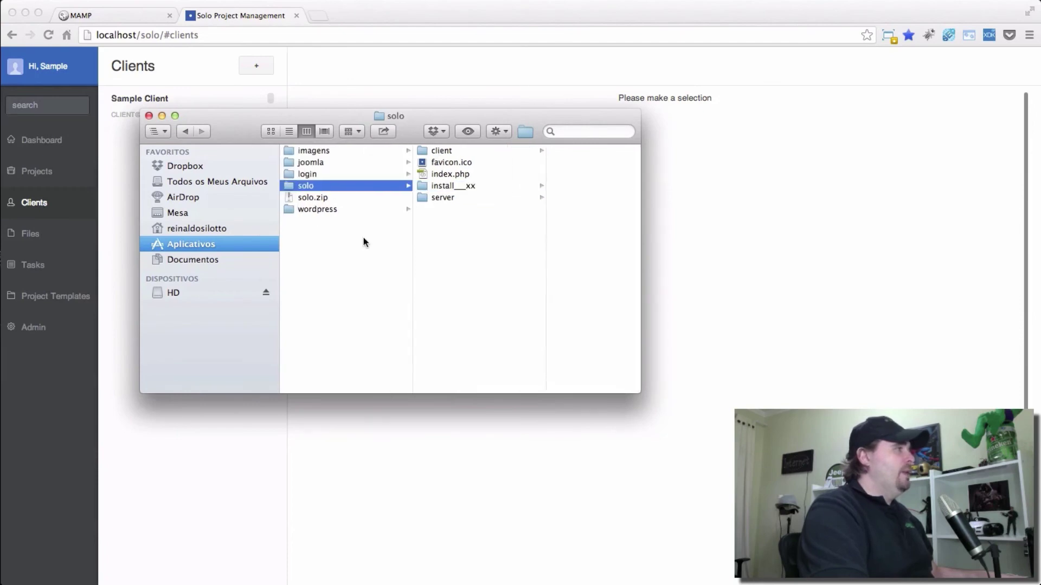
pyautogui.click(455, 198)
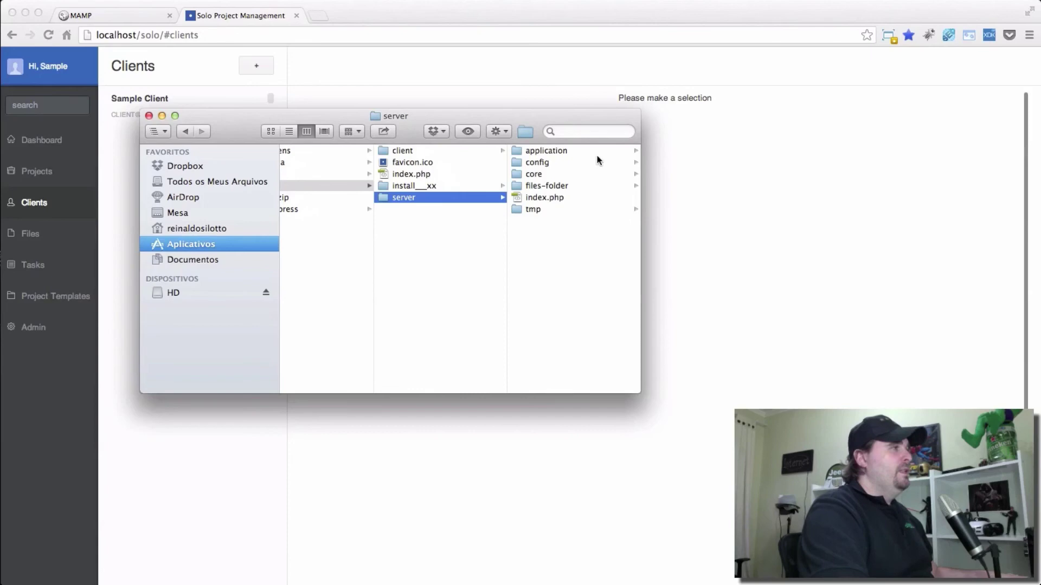
pyautogui.click(551, 154)
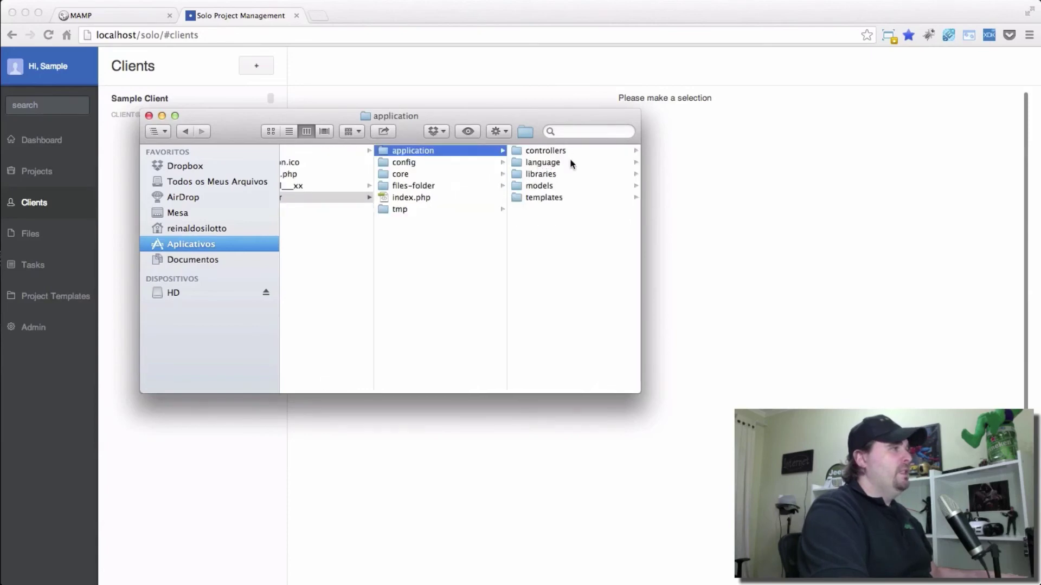
pyautogui.click(548, 161)
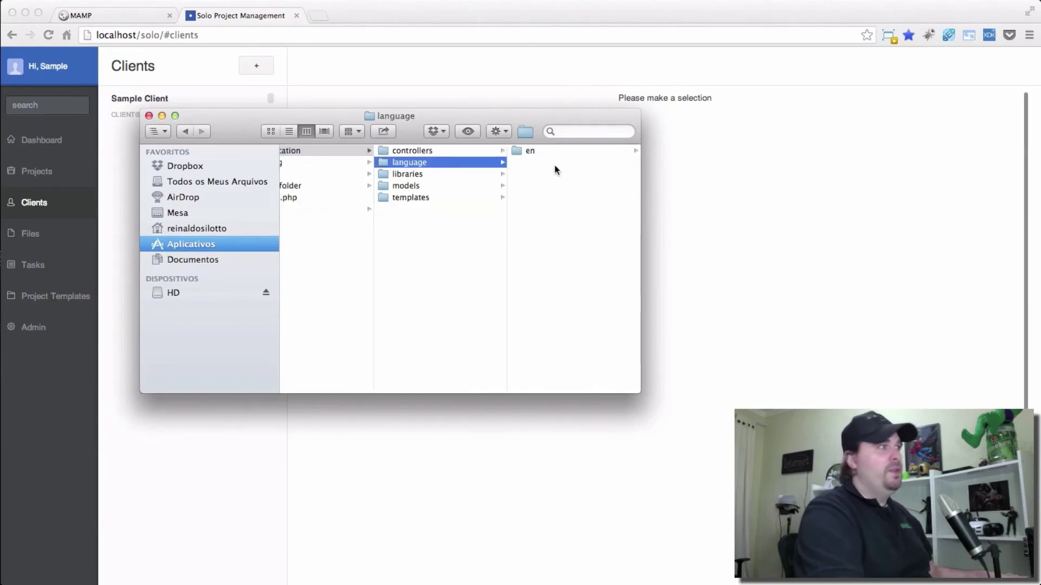
pyautogui.click(533, 152)
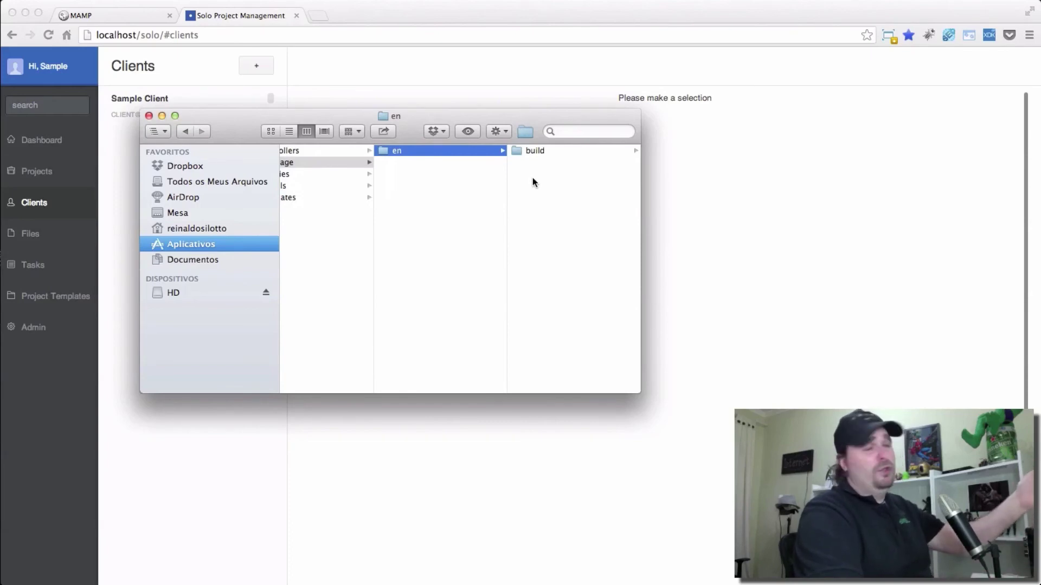
pyautogui.click(539, 151)
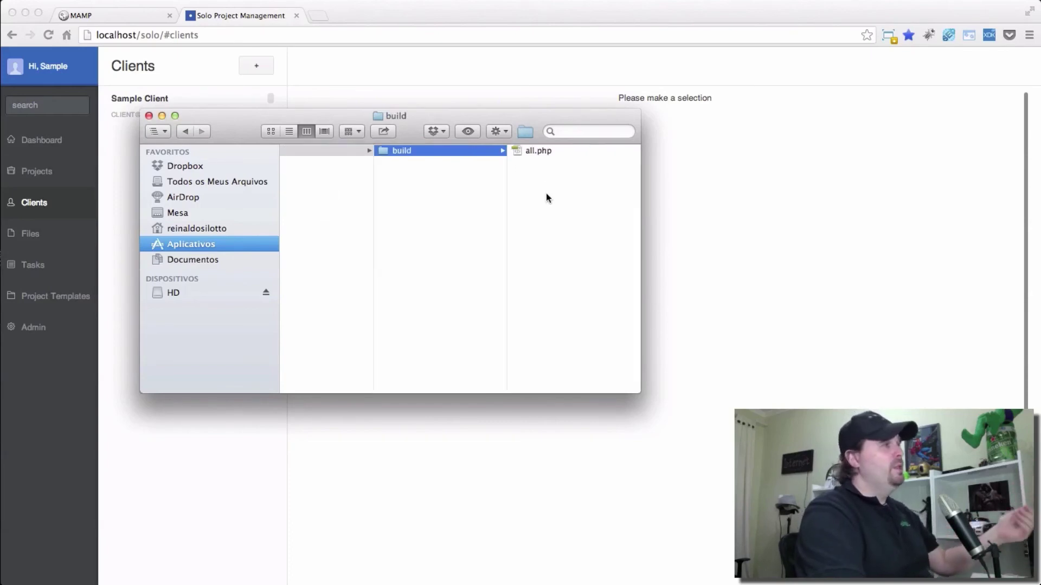
pyautogui.click(535, 152)
pyautogui.rightClick(413, 151)
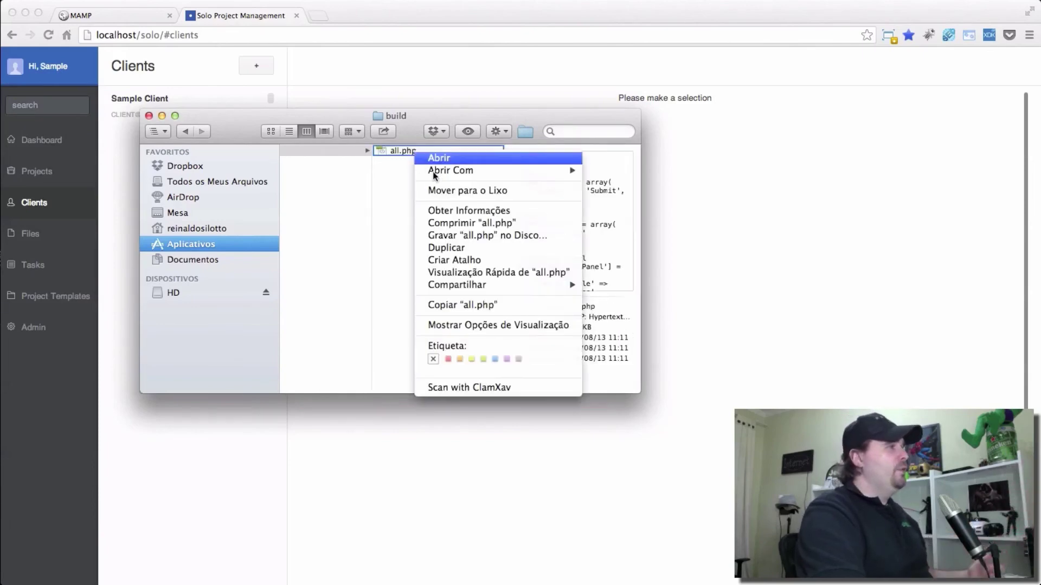
# Open all.php with Sublime Text 2.
pyautogui.moveTo(445, 172)
pyautogui.click(628, 261)
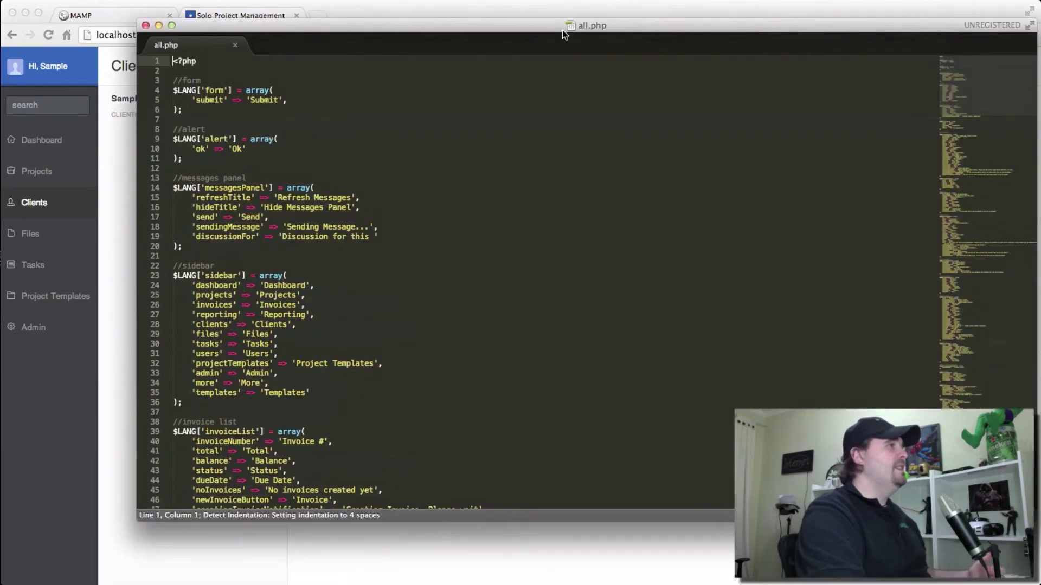
pyautogui.moveTo(562, 31); pyautogui.dragTo(503, 54)
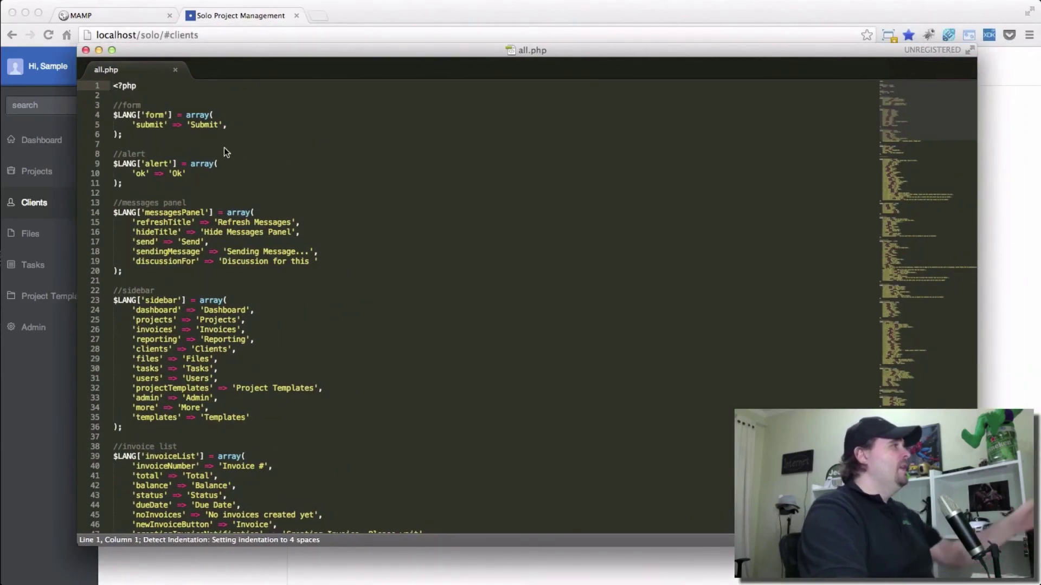
# Replace the 'Dashboard' label on line 24 with 'Painel' and save the file.
pyautogui.click(141, 124)
pyautogui.click(197, 124)
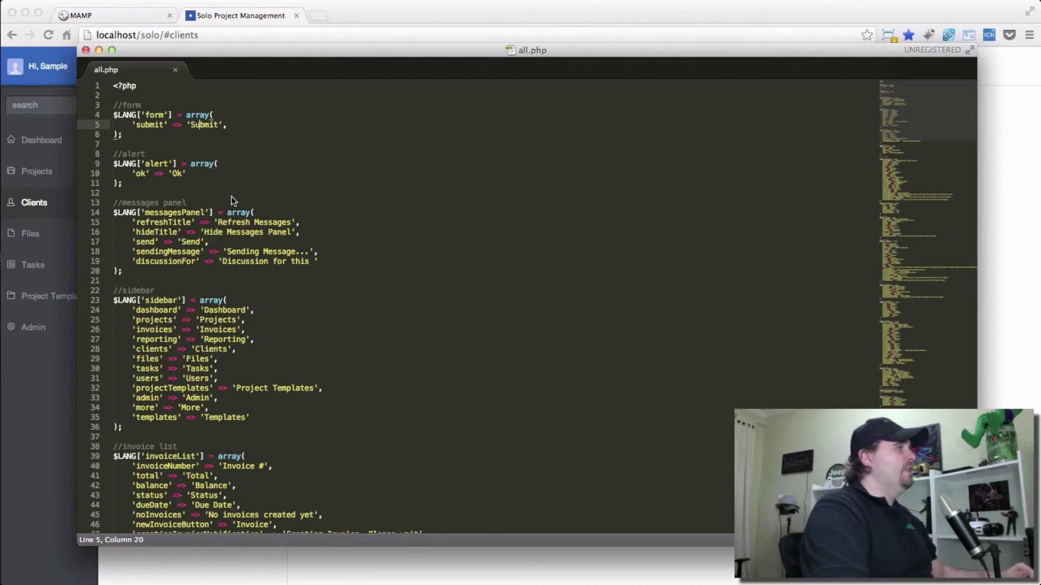
pyautogui.click(151, 307)
pyautogui.doubleClick(225, 310)
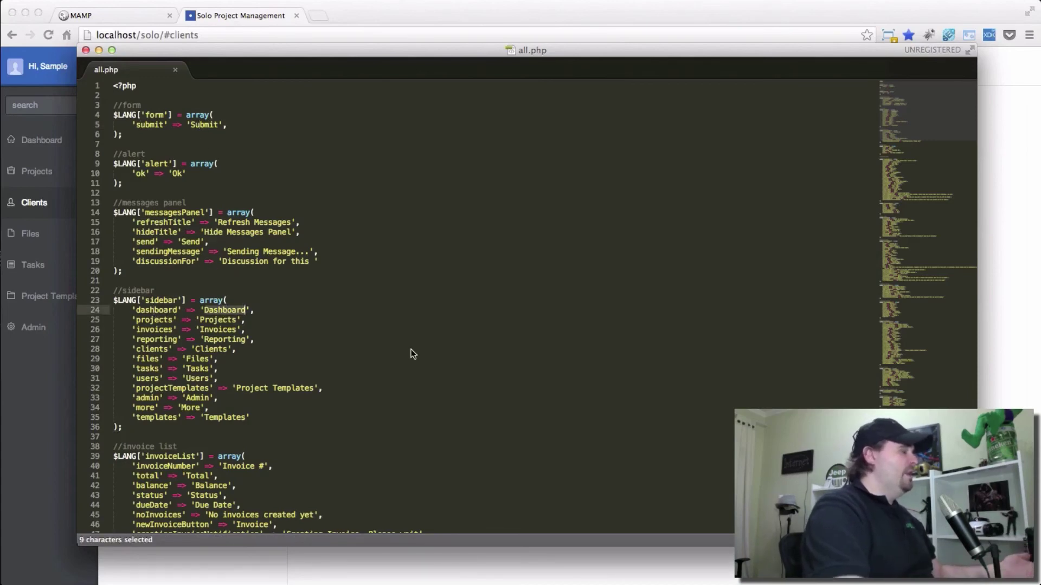
pyautogui.write('Painel')
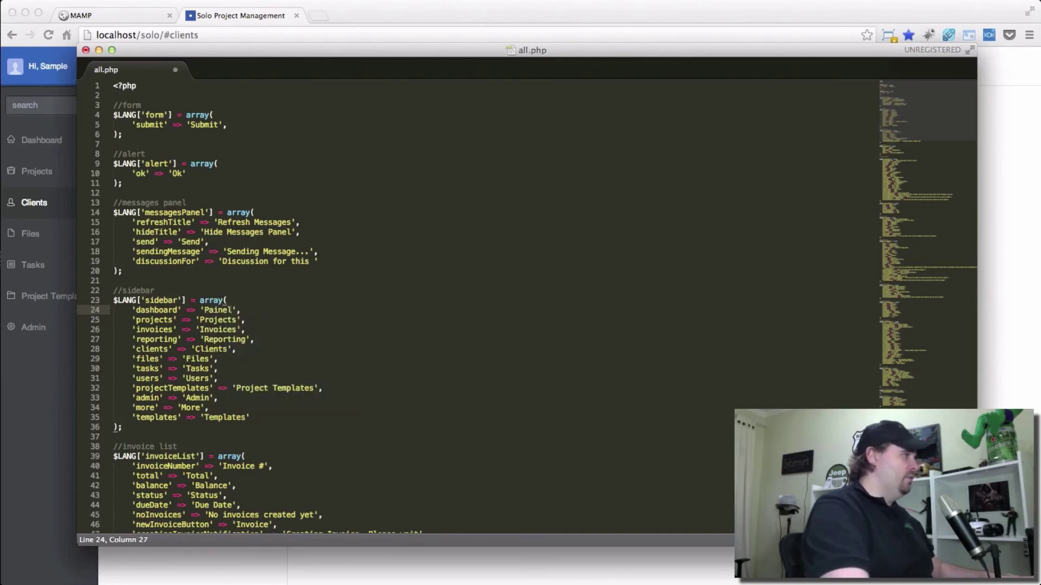
pyautogui.press('super+s')
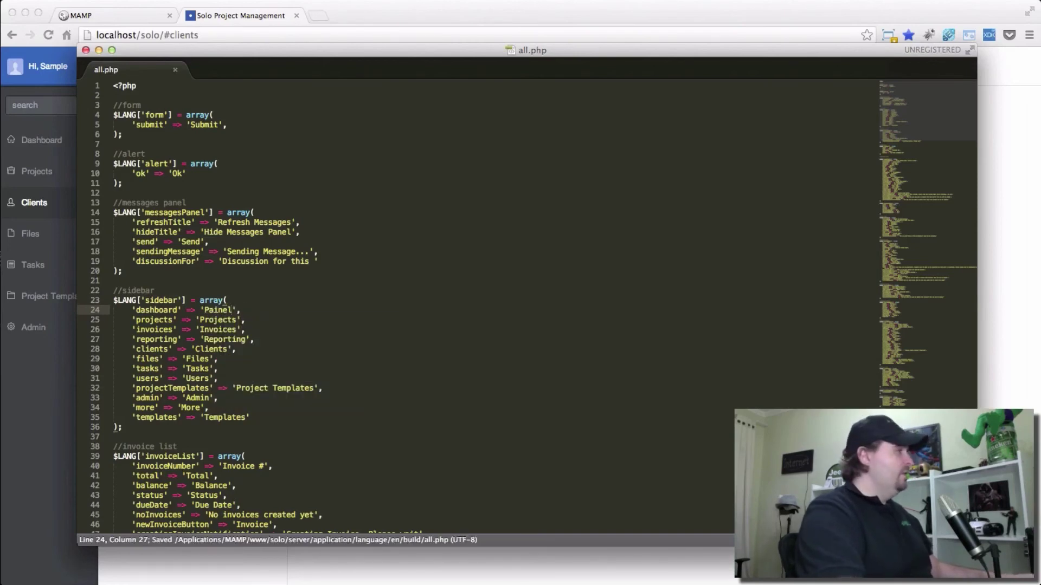
pyautogui.click(400, 18)
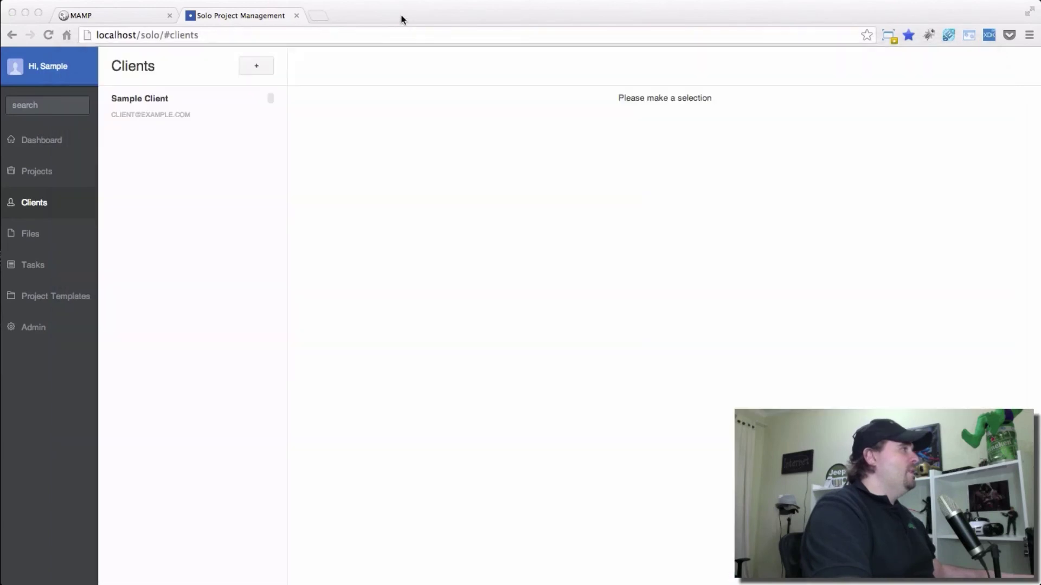
# Run Build Template File in Admin Settings, then open the dashboard via the renamed 'Painel' link.
pyautogui.click(48, 142)
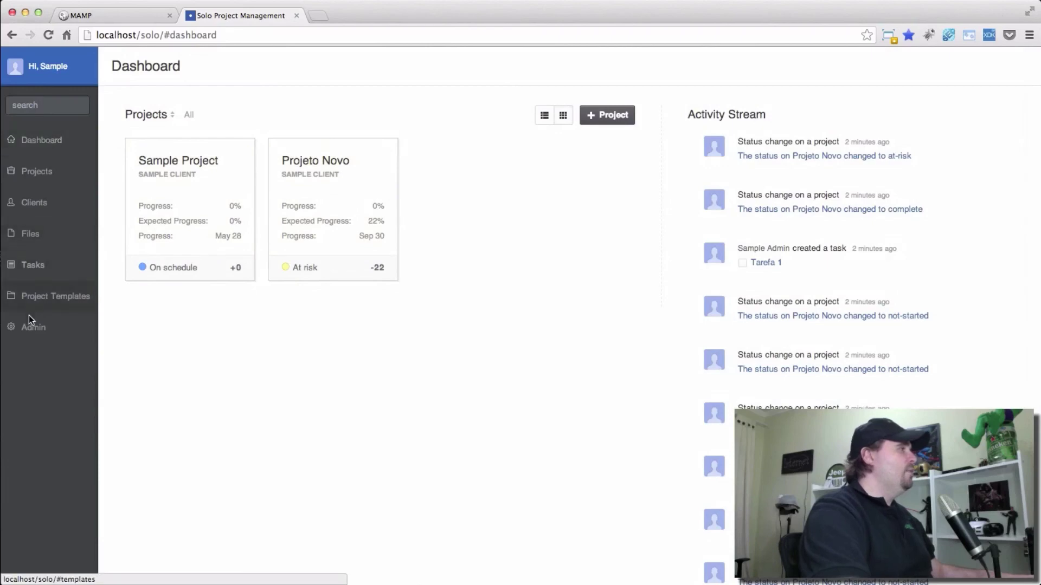
pyautogui.click(41, 326)
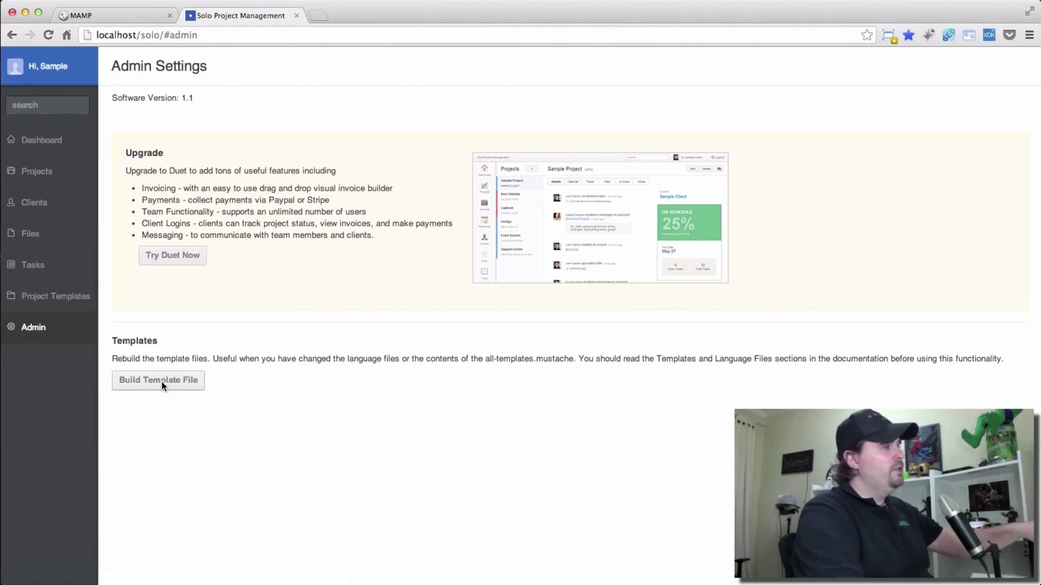
pyautogui.click(162, 382)
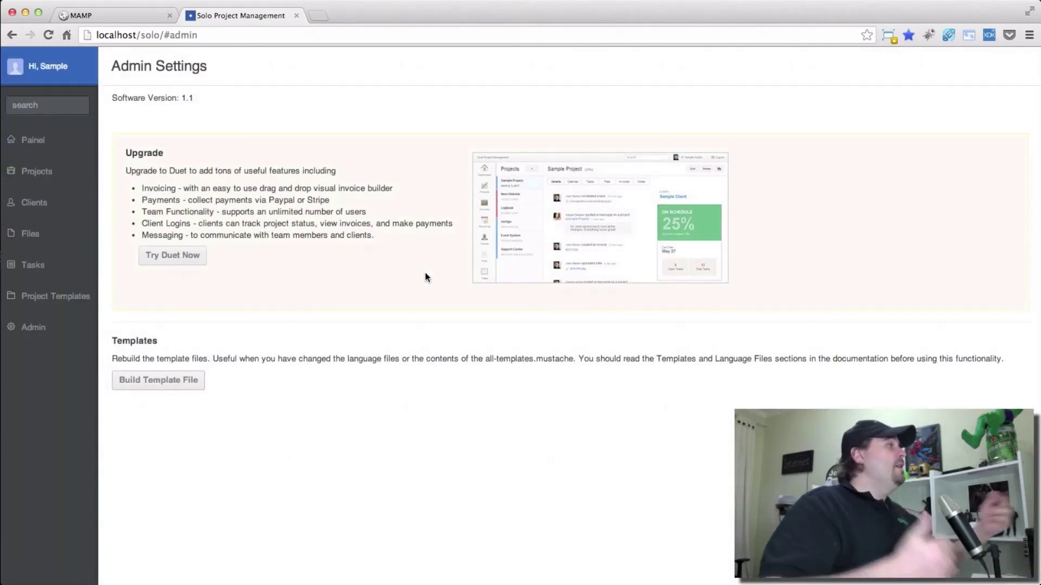
pyautogui.click(33, 140)
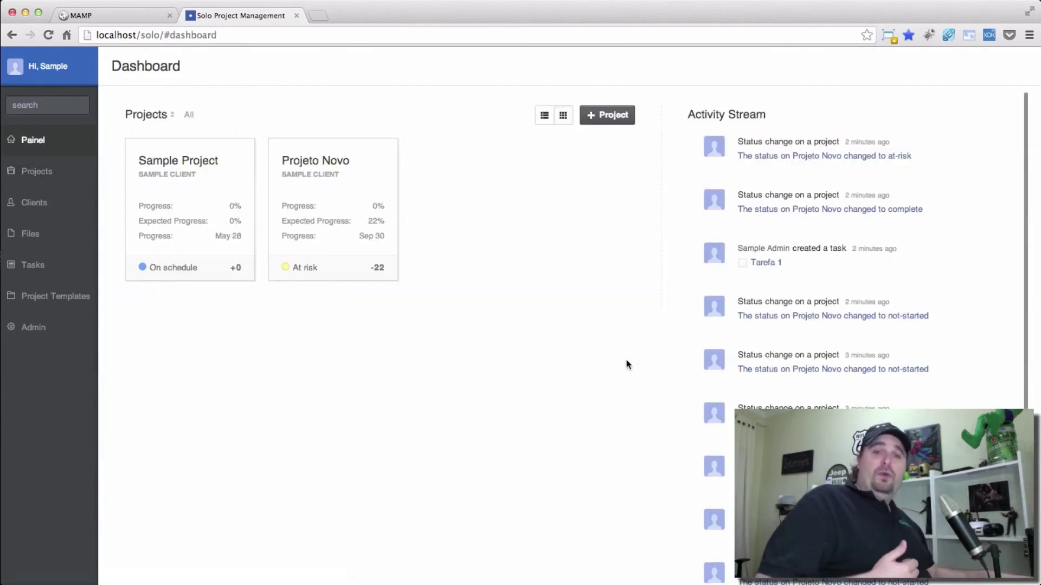
pyautogui.press('super+Tab')
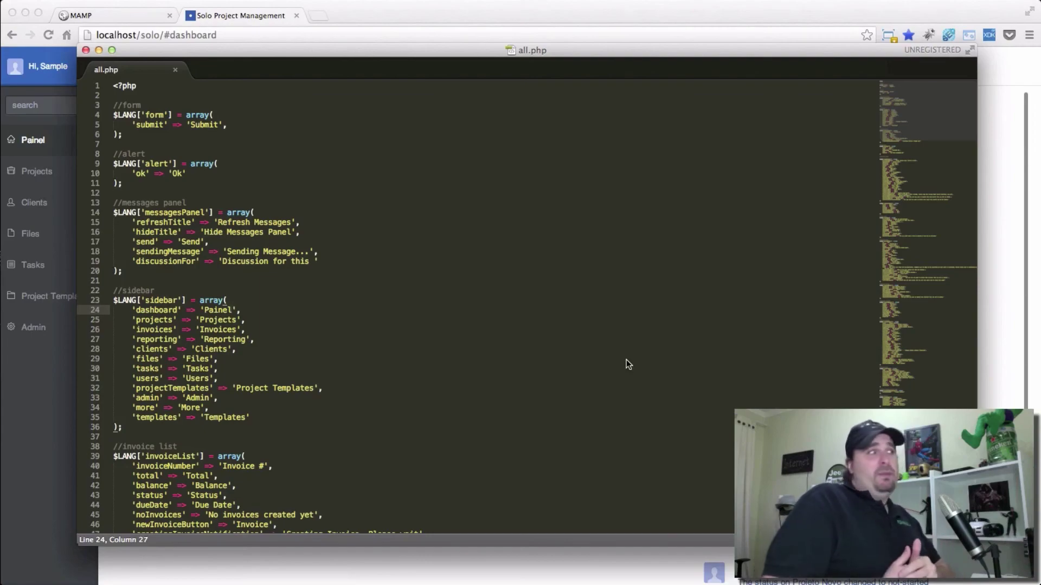
pyautogui.scroll(-20, 601, 386)
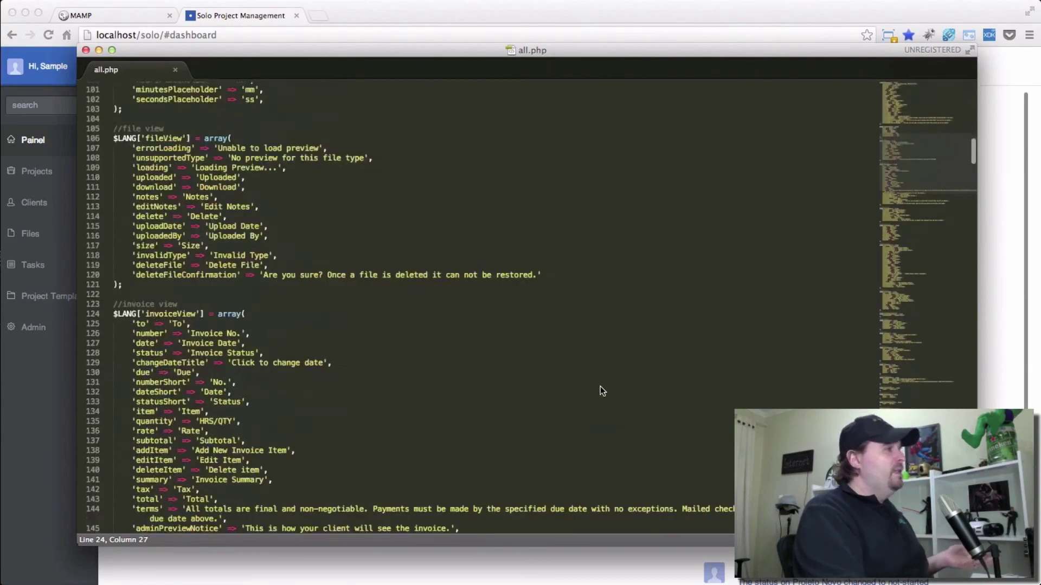
pyautogui.scroll(20, 600, 388)
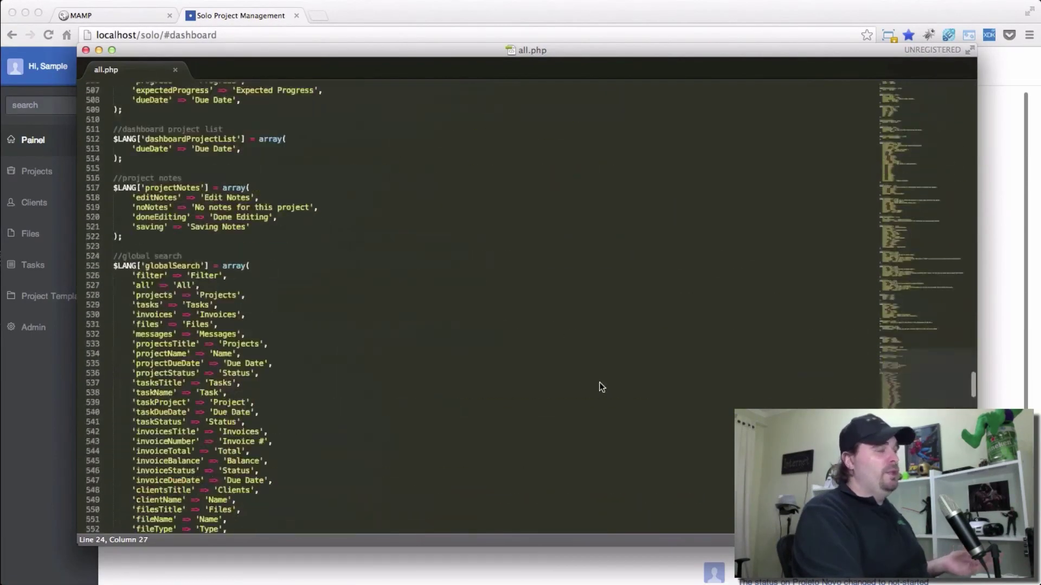
pyautogui.scroll(1, 601, 386)
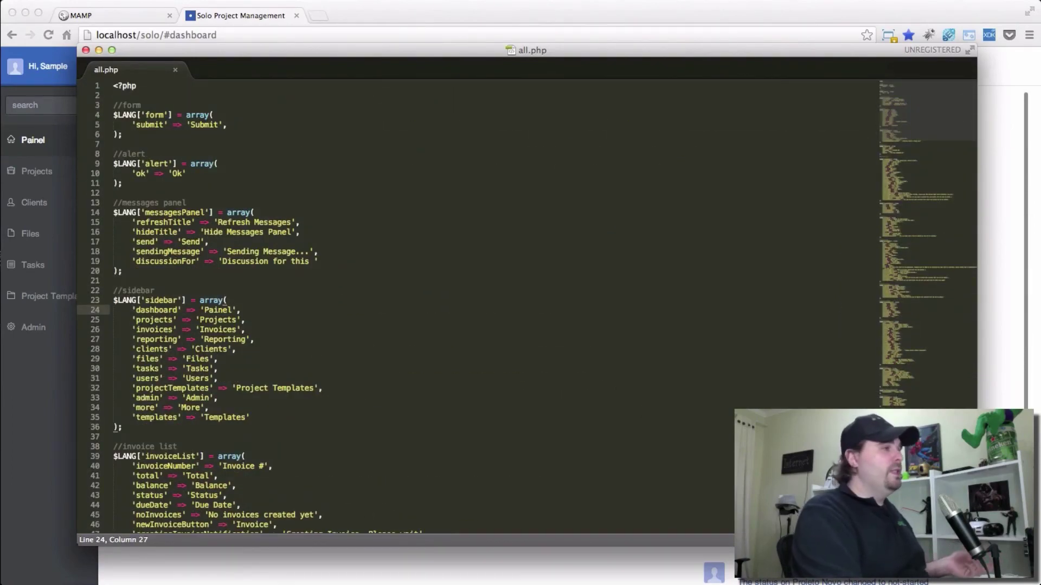
pyautogui.press('super+Tab')
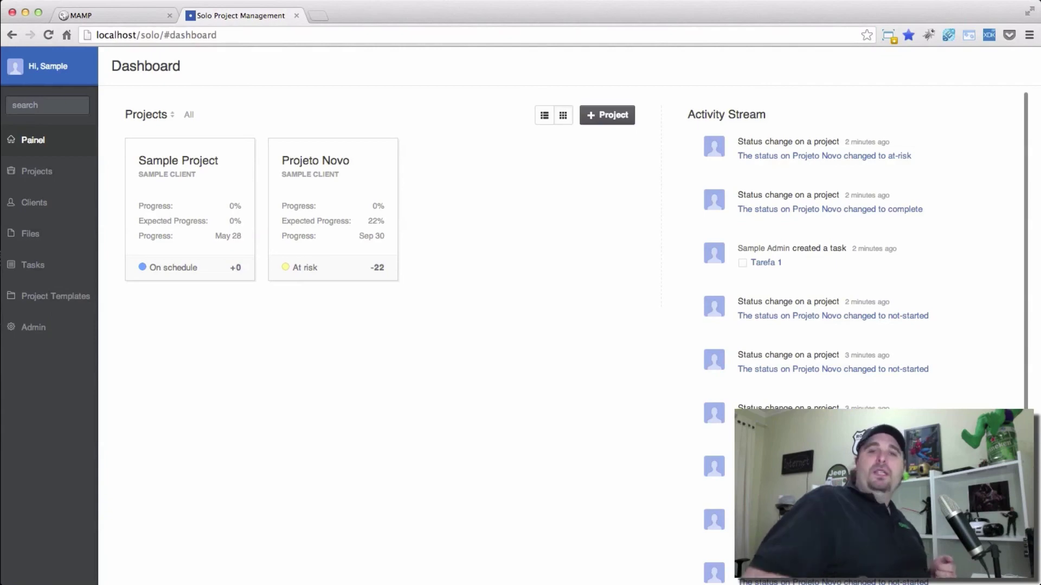